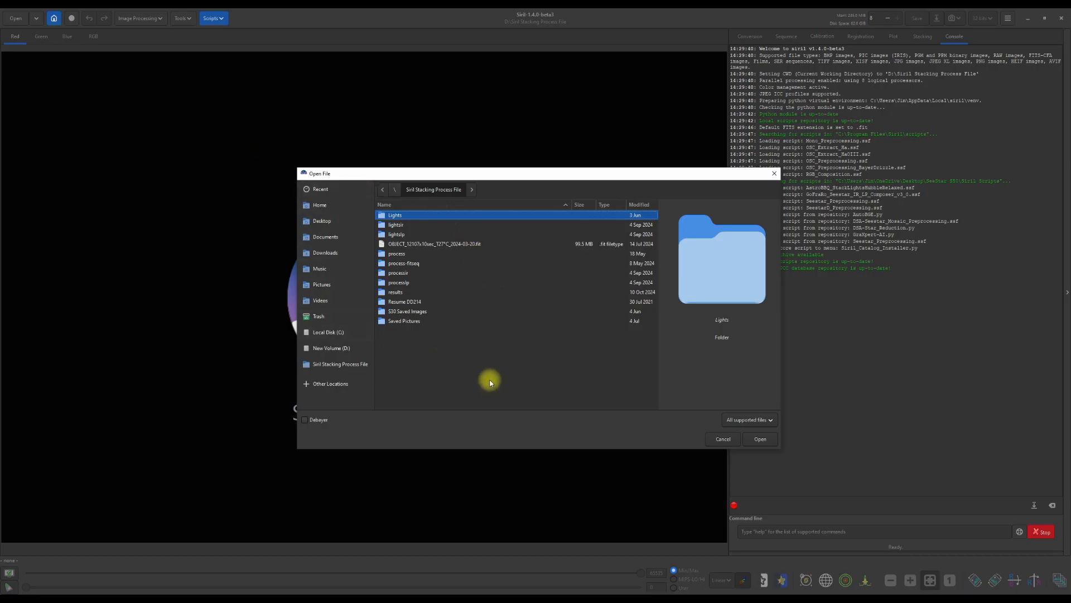
- Open the stacked file OBJECT_12107x10sec_T27°C_2024-03-20.fit and switch the display to AutoStretch
{"action": "double_click", "coordinate": [429, 245]}
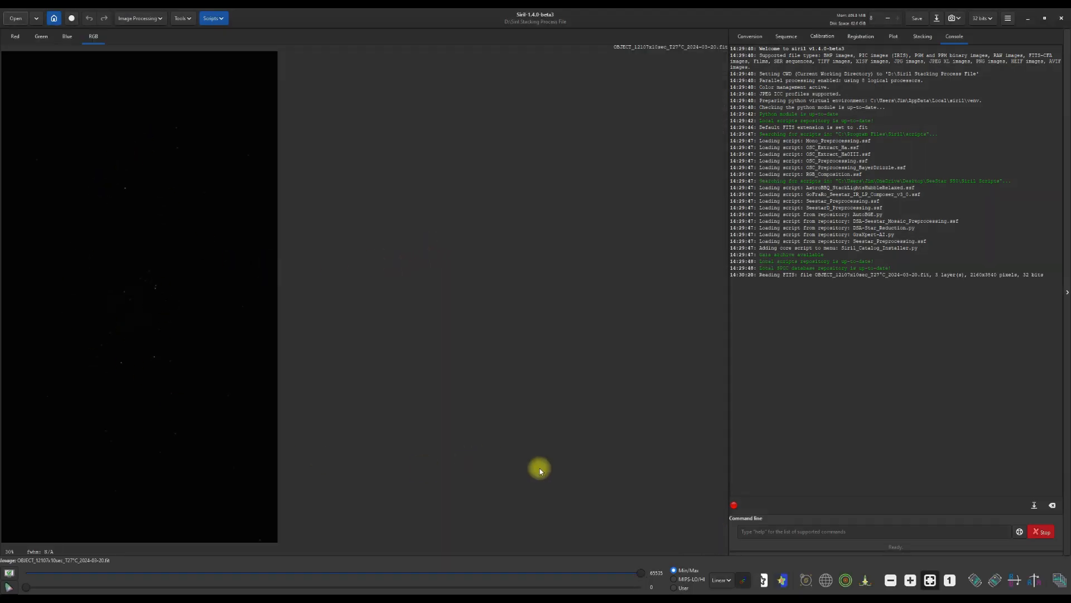
{"action": "left_click", "coordinate": [725, 581]}
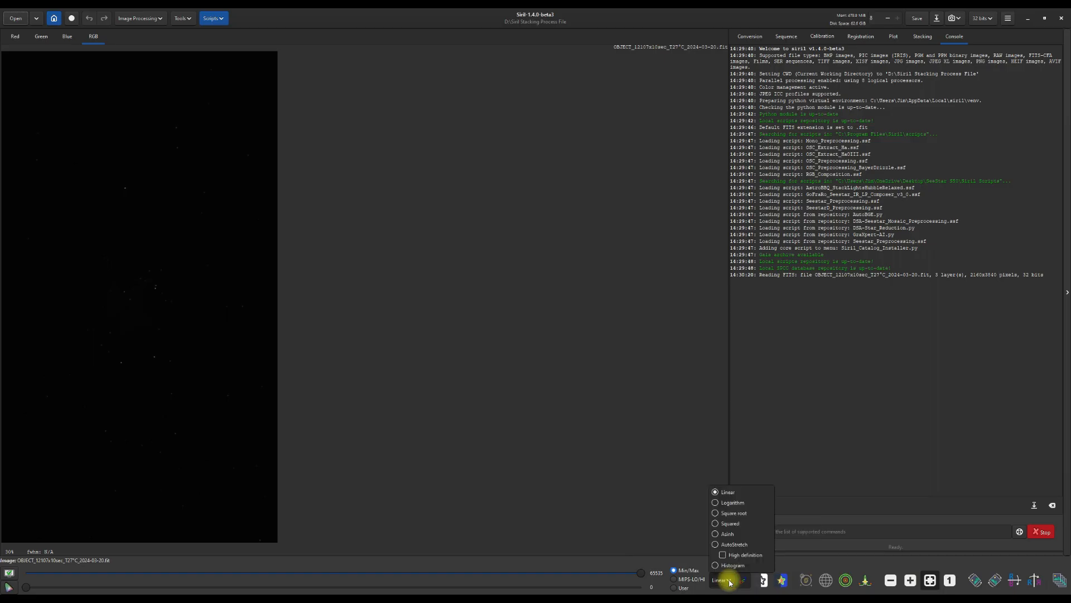
{"action": "left_click", "coordinate": [715, 547]}
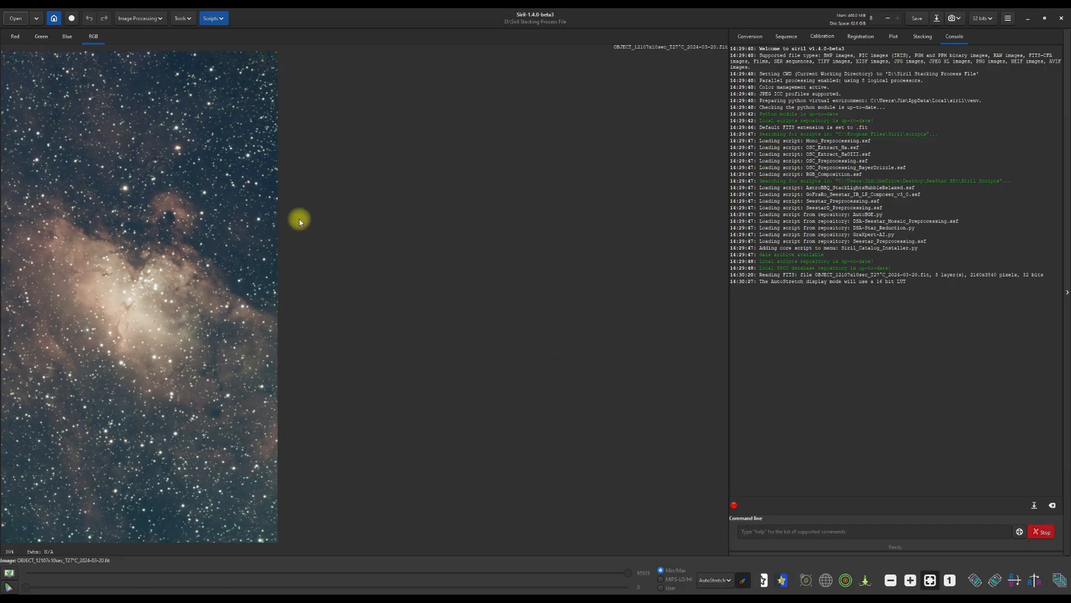
{"action": "left_click", "coordinate": [161, 20]}
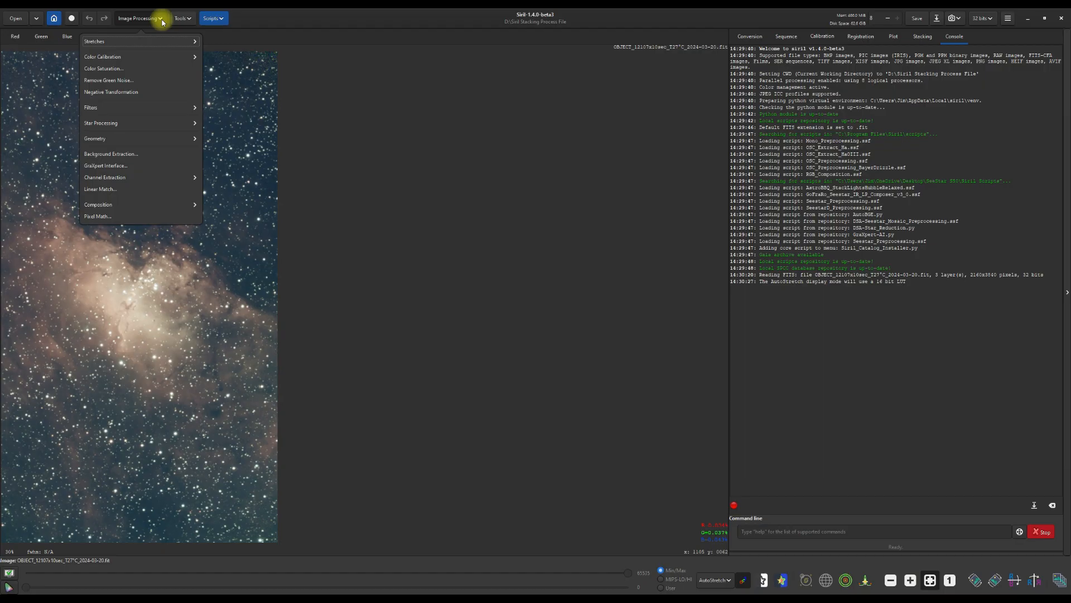
{"action": "left_click", "coordinate": [122, 57]}
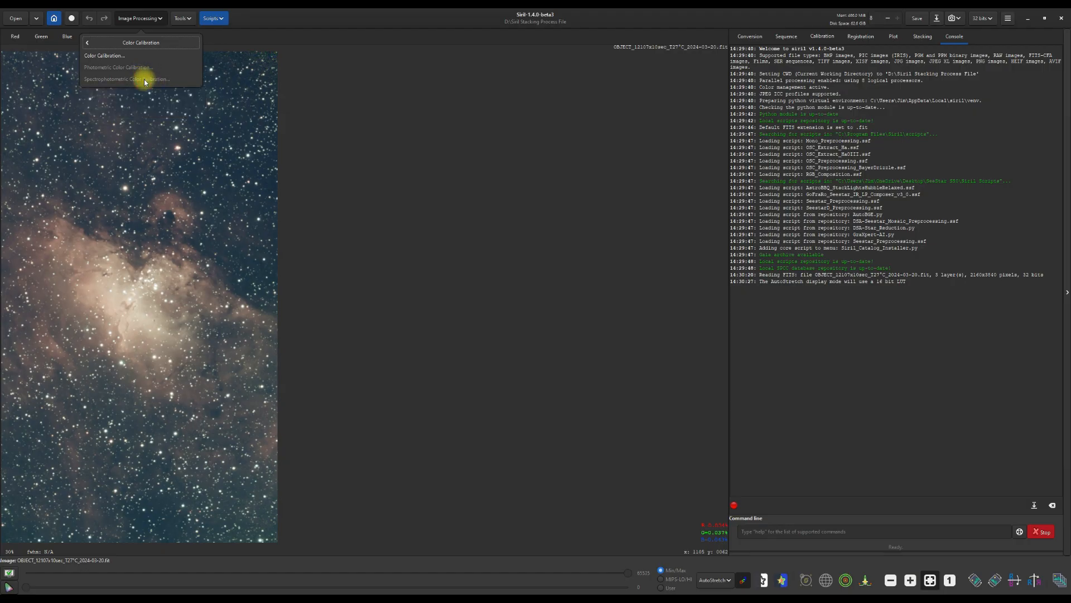
{"action": "left_click", "coordinate": [329, 103]}
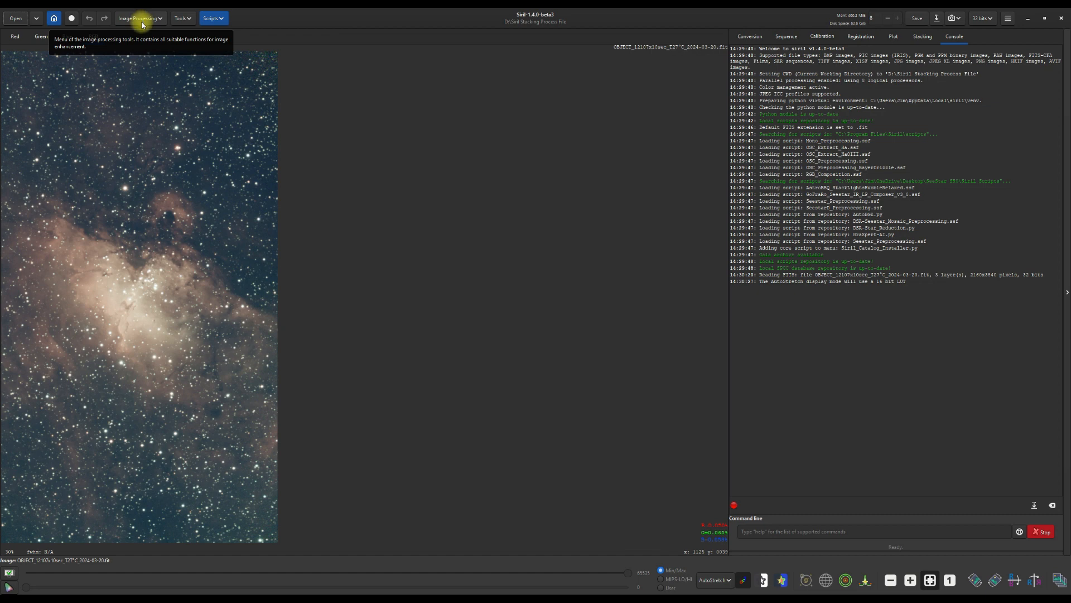
- Plate-solve the image with the Image Plate Solver using its default parameters
{"action": "left_click", "coordinate": [186, 19]}
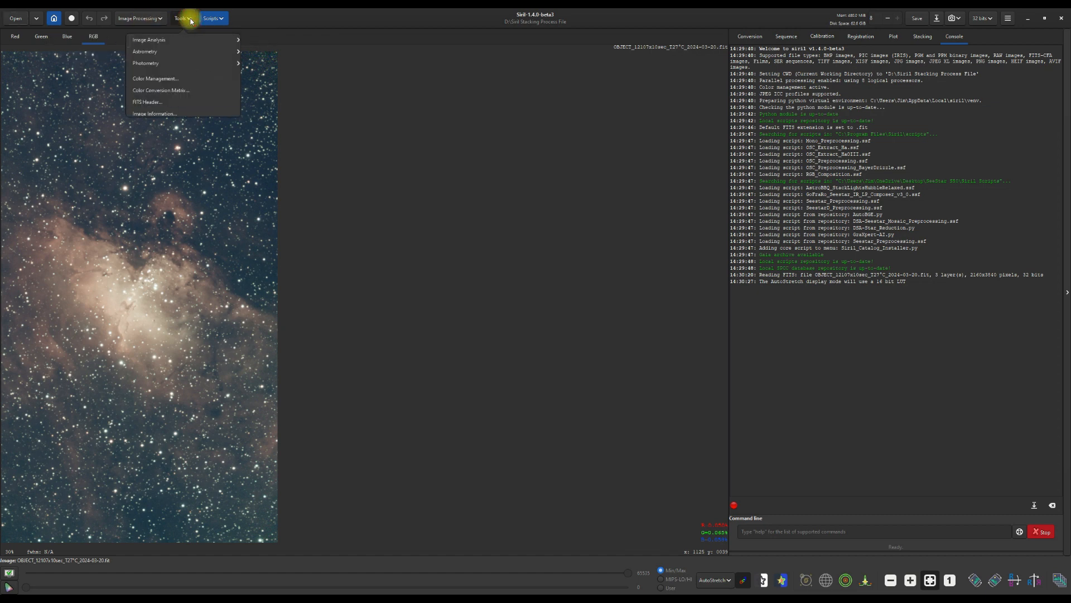
{"action": "left_click", "coordinate": [164, 52]}
{"action": "left_click", "coordinate": [170, 55]}
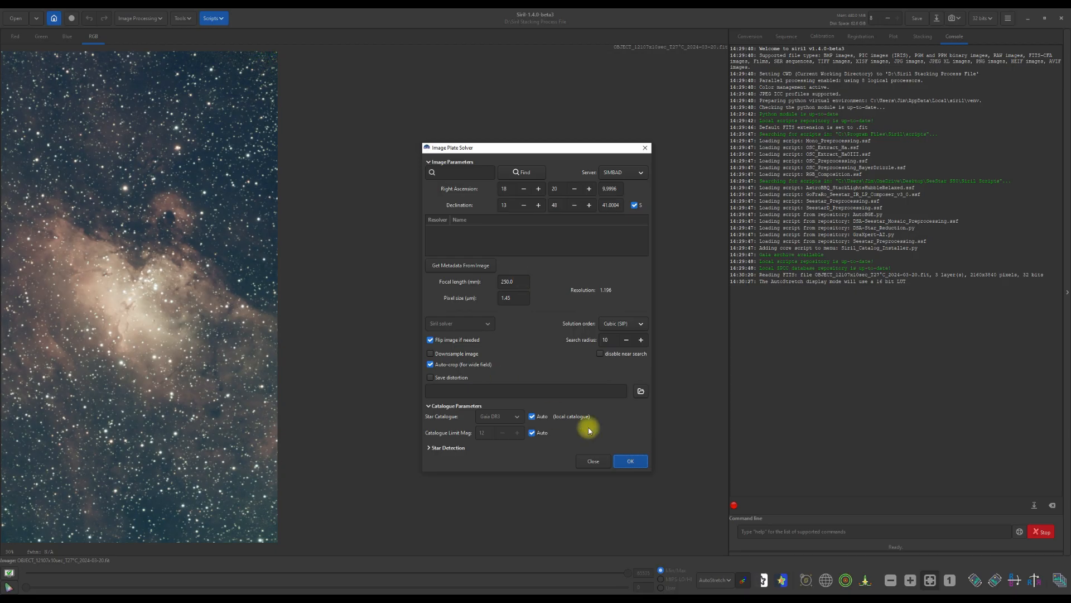
{"action": "left_click", "coordinate": [629, 461]}
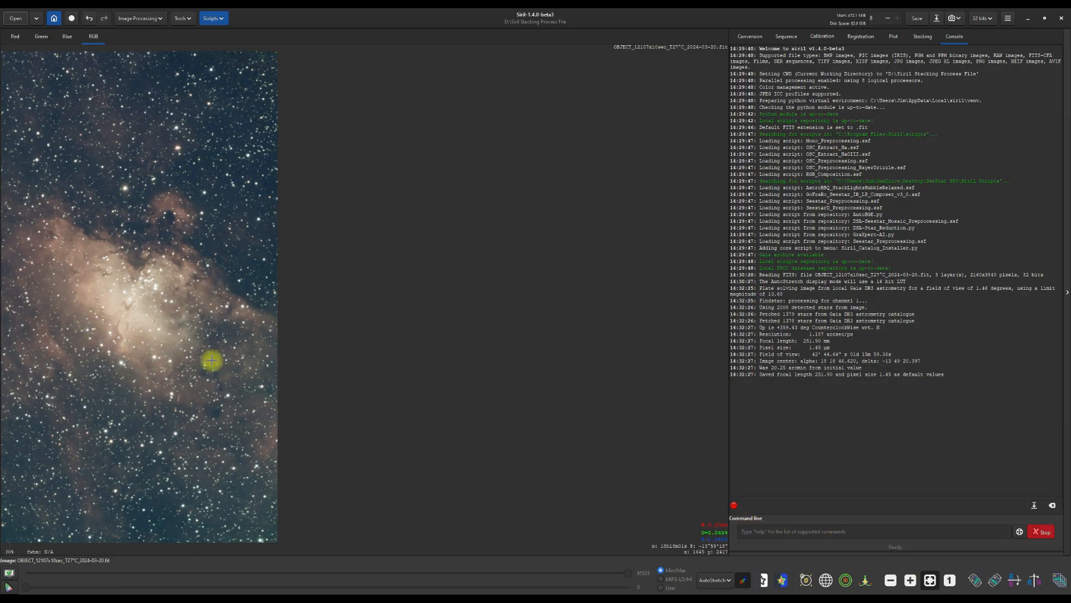
{"action": "left_click", "coordinate": [159, 21]}
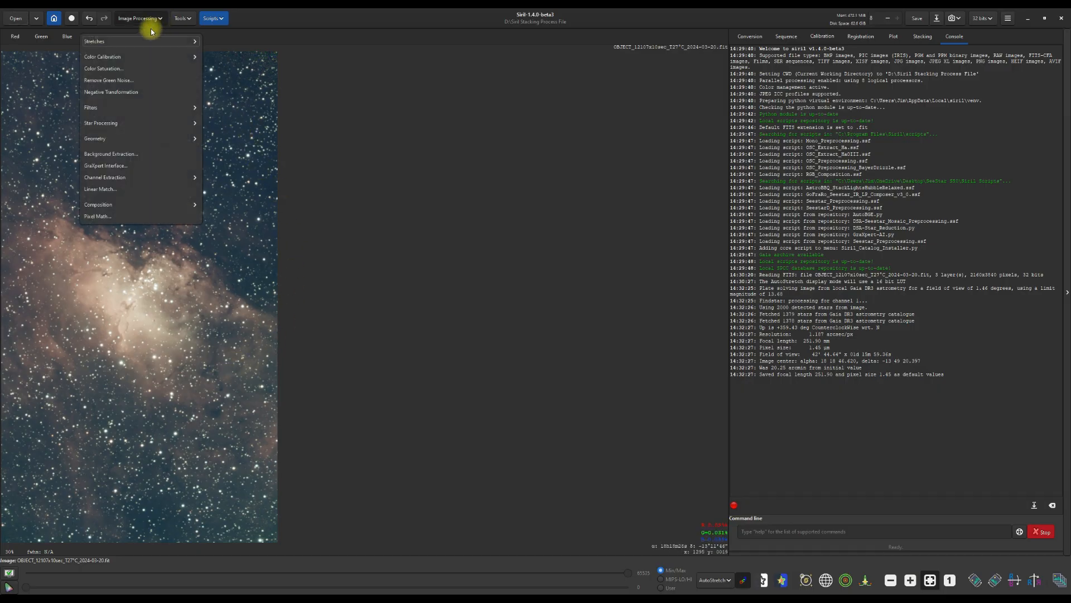
{"action": "left_click", "coordinate": [129, 57]}
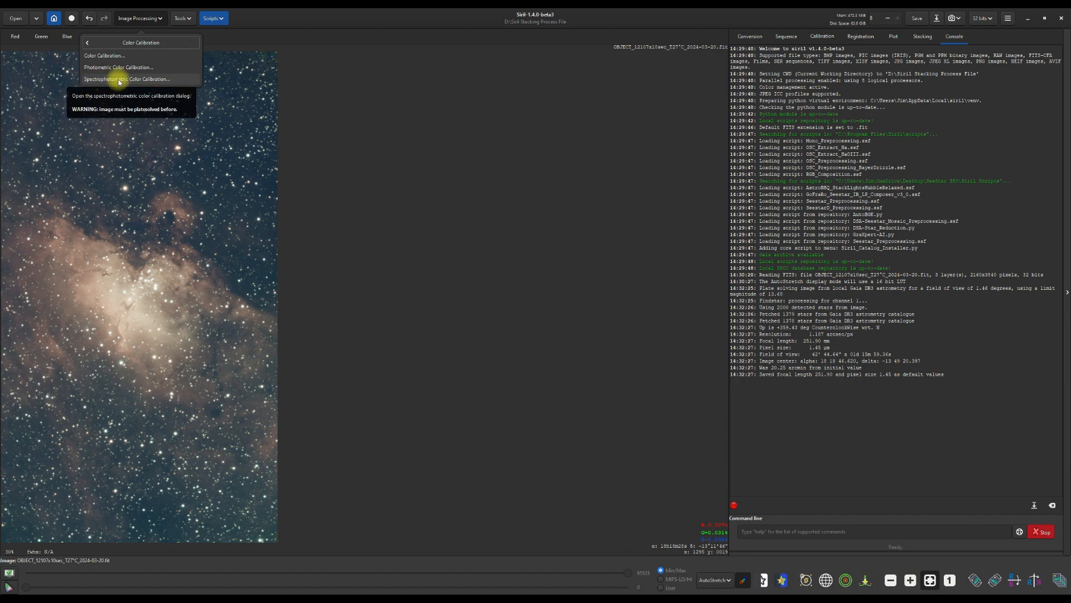
{"action": "left_click", "coordinate": [345, 108]}
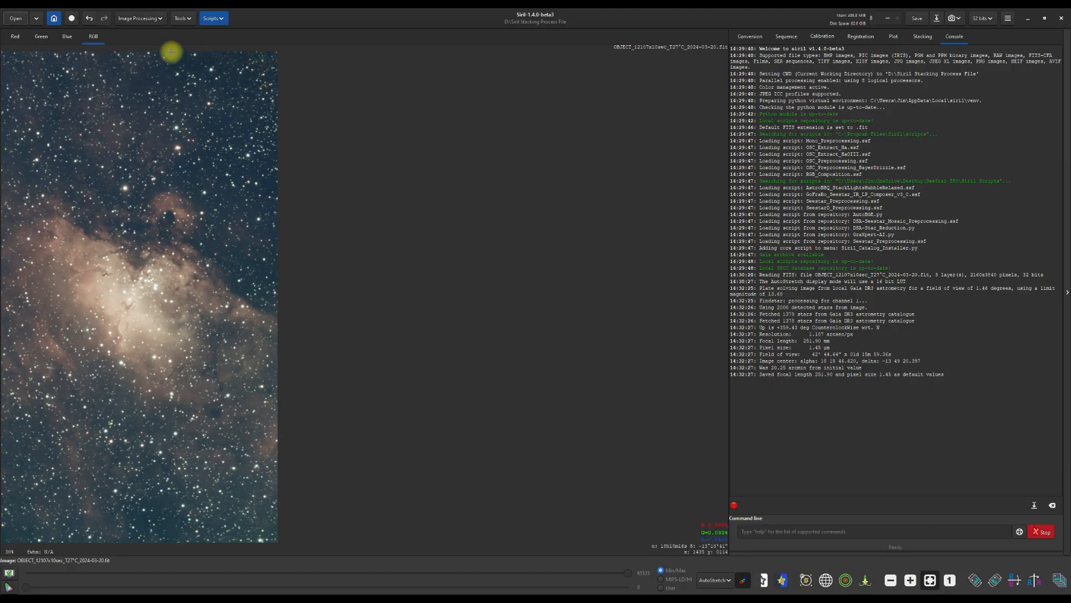
- Remove green noise with Average Neutral protection, amount 1.00 and preserve lightness, then save the image
{"action": "left_click", "coordinate": [155, 17]}
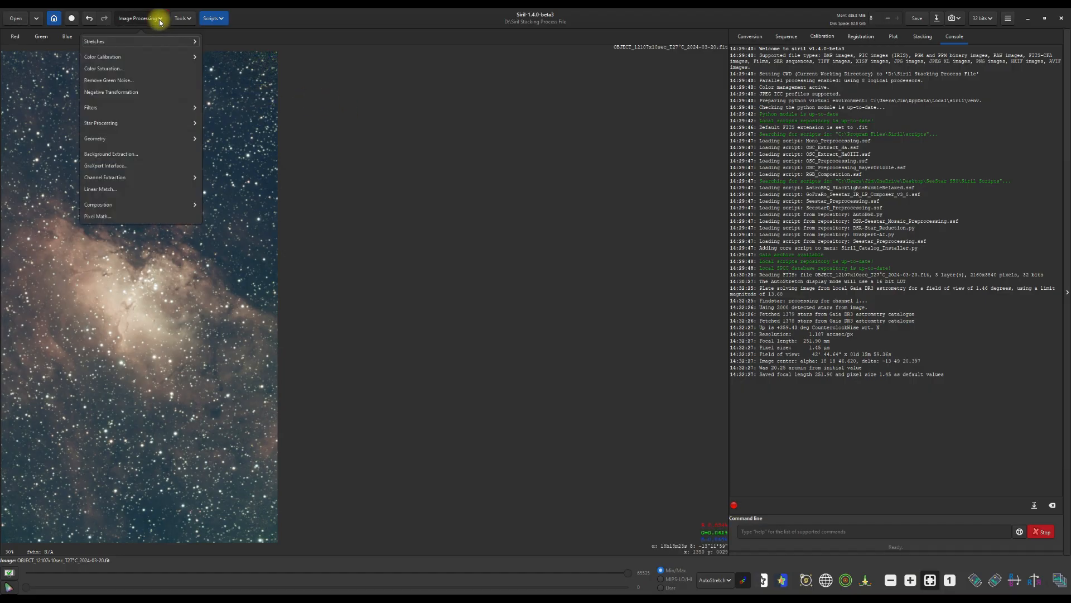
{"action": "left_click", "coordinate": [120, 83]}
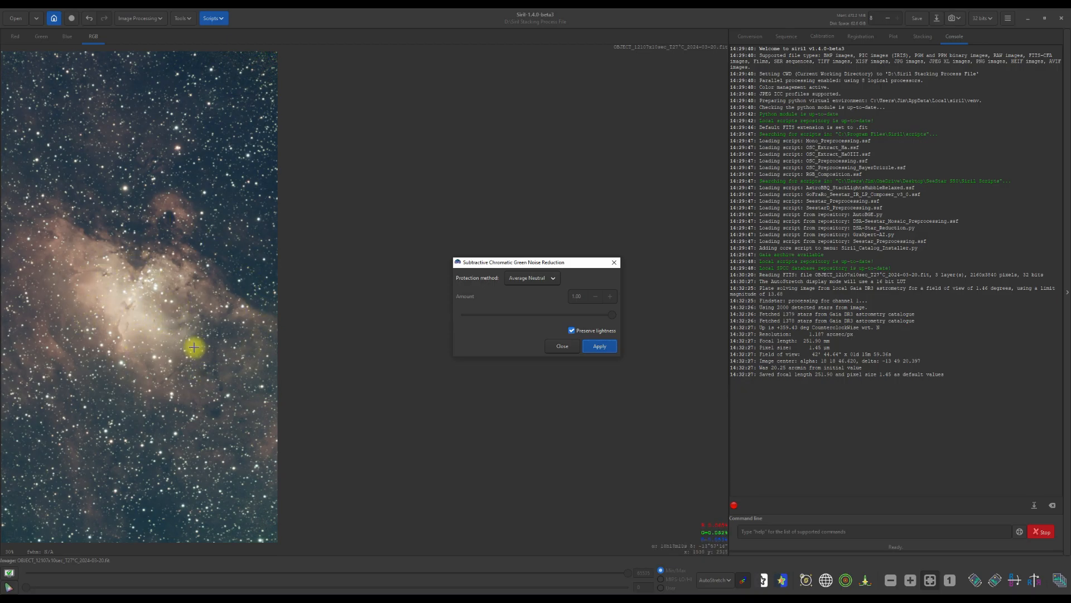
{"action": "left_click", "coordinate": [599, 347]}
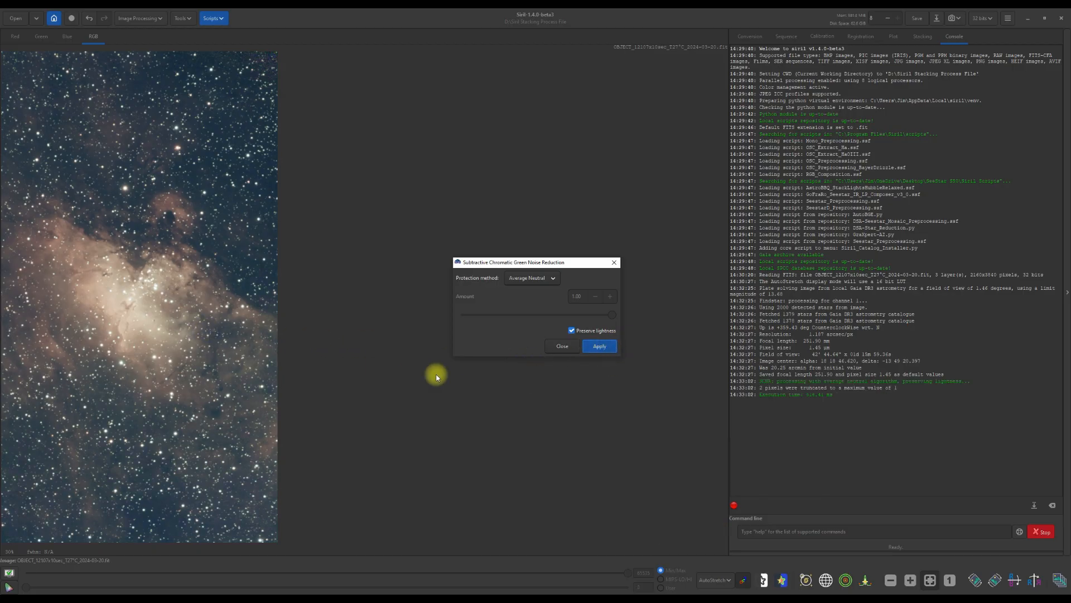
{"action": "left_click", "coordinate": [556, 347]}
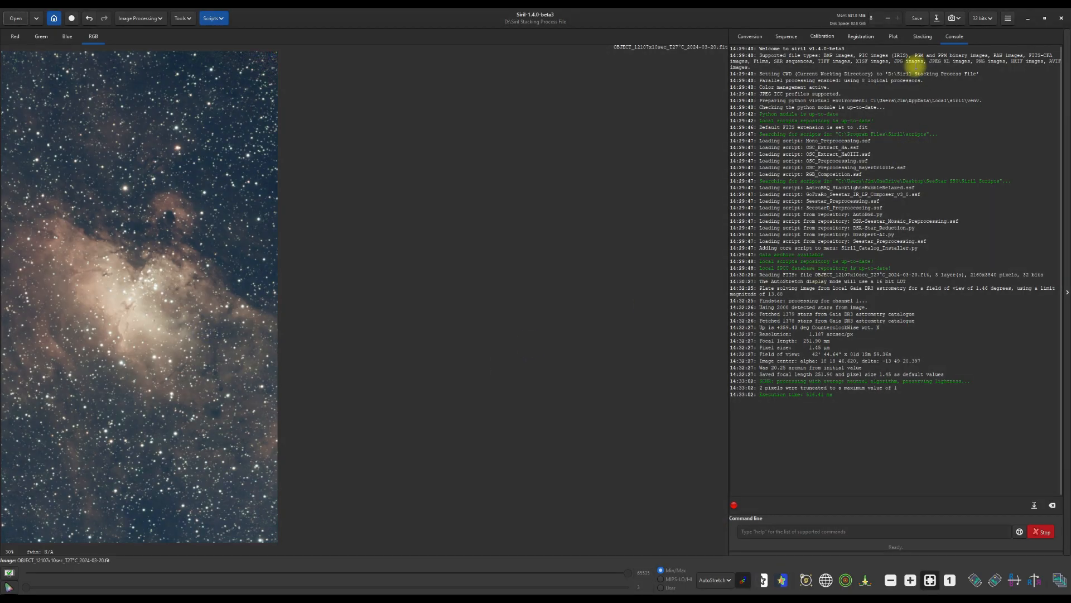
{"action": "left_click", "coordinate": [914, 22]}
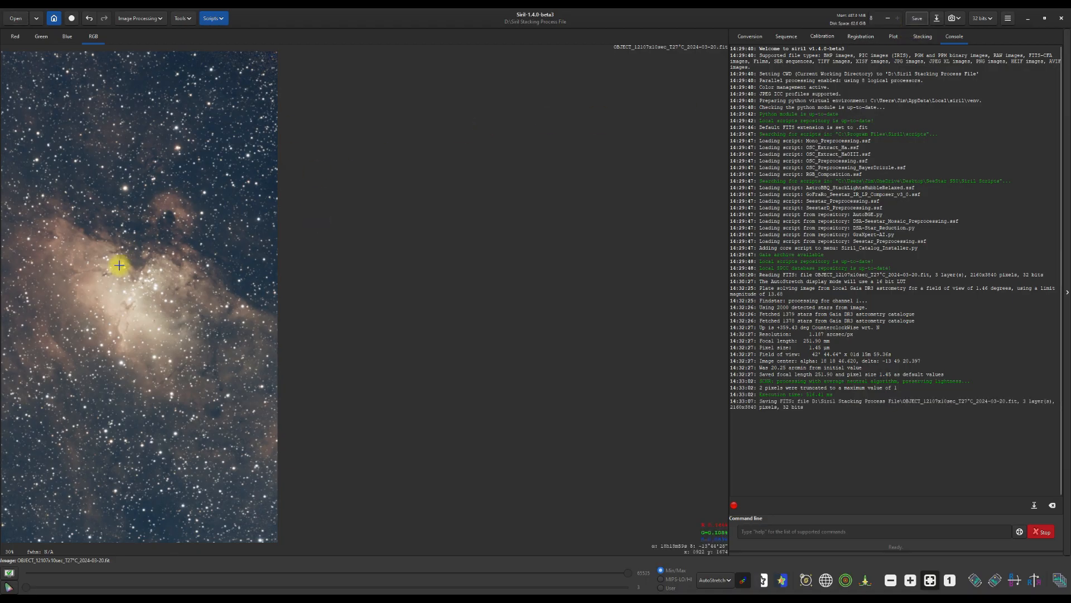
- Run Spectrophotometric Color Calibration with the ZWO Seestar S50 sensor and ZWO Seestar LP filter, then save the image
{"action": "left_click", "coordinate": [160, 20]}
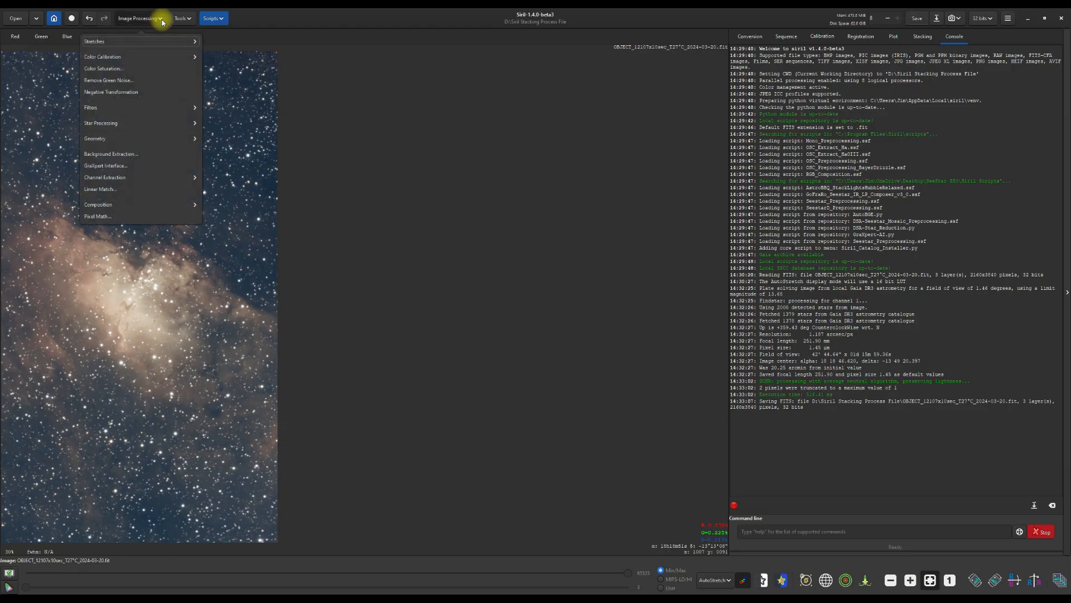
{"action": "left_click", "coordinate": [140, 56]}
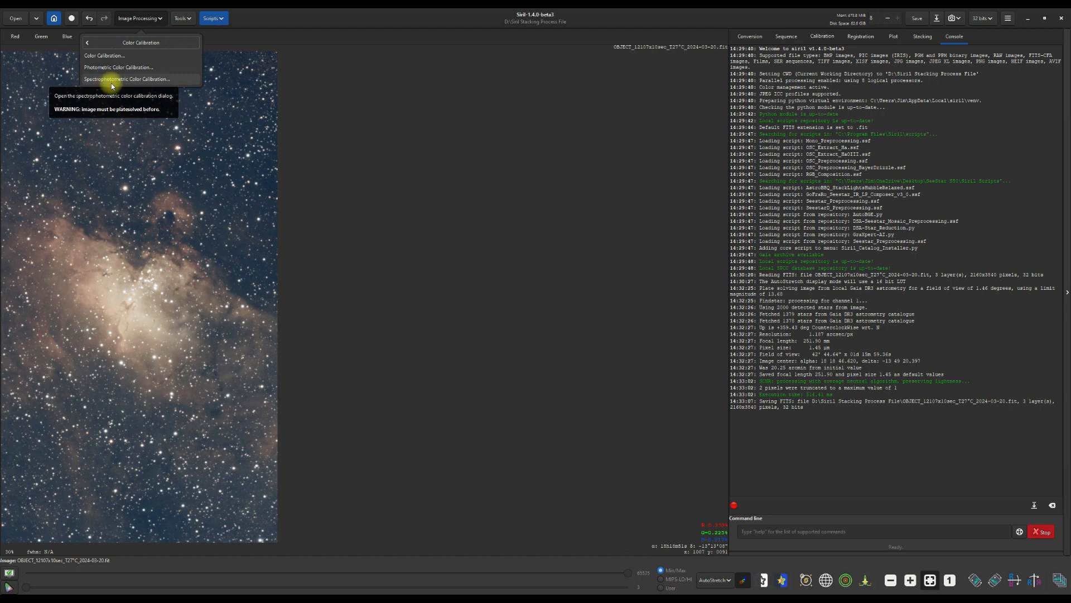
{"action": "left_click", "coordinate": [111, 83]}
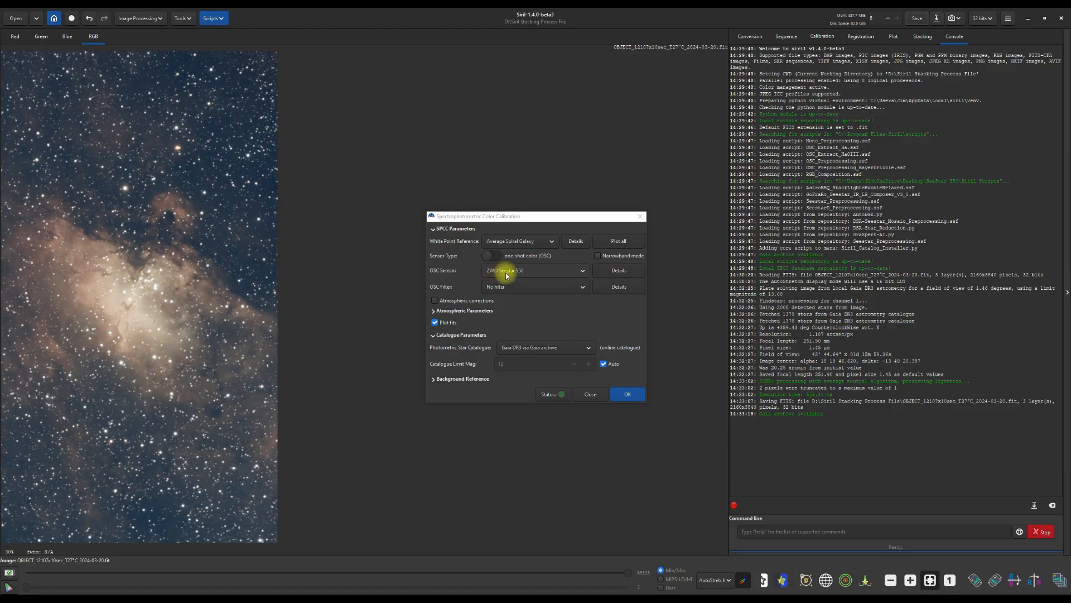
{"action": "left_click", "coordinate": [582, 288]}
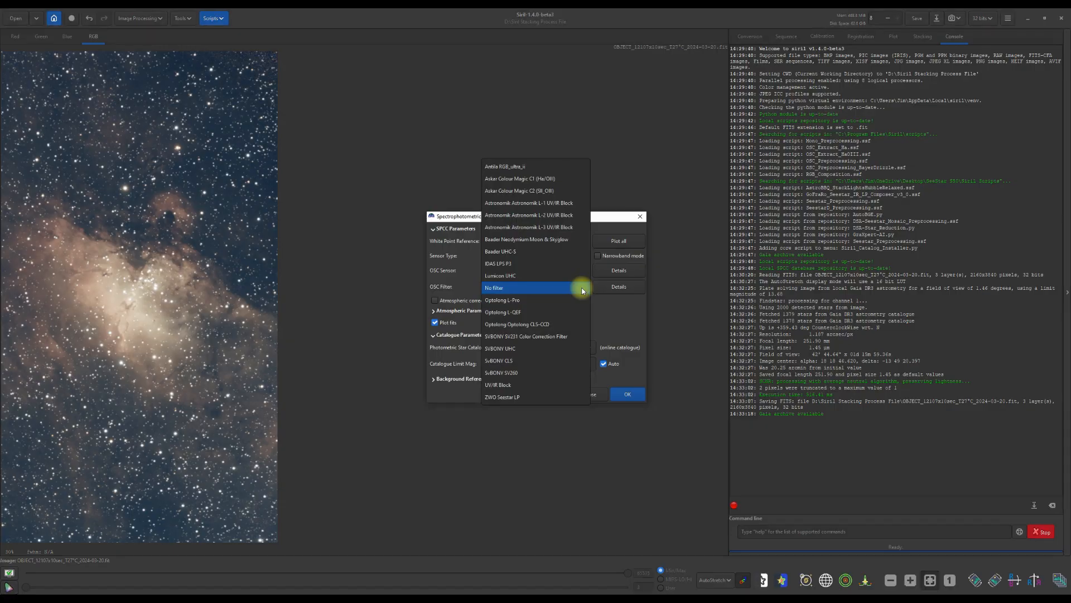
{"action": "left_click", "coordinate": [530, 396]}
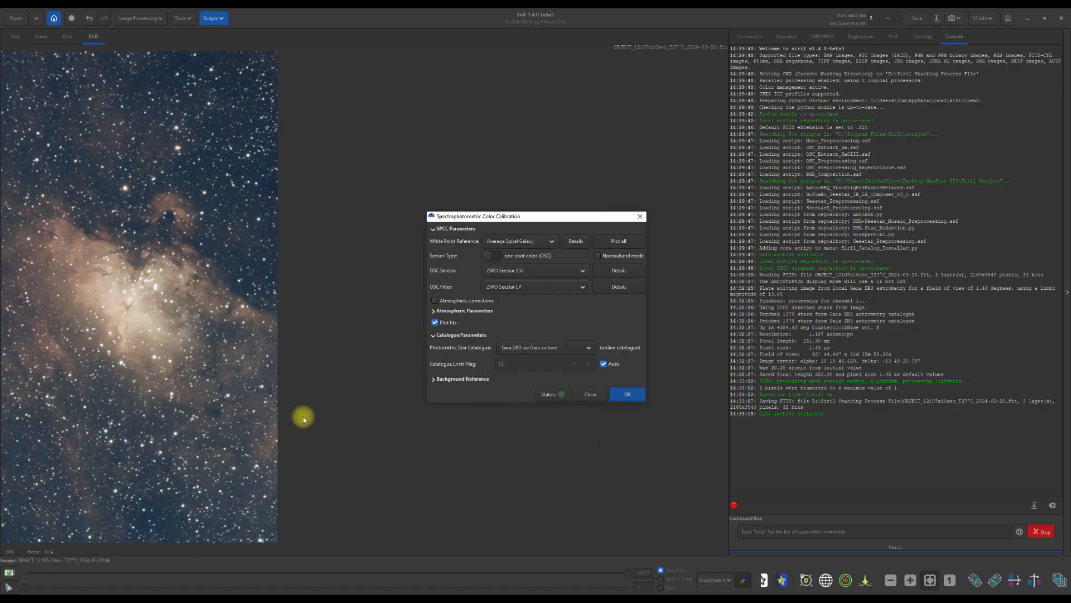
{"action": "left_click", "coordinate": [628, 395]}
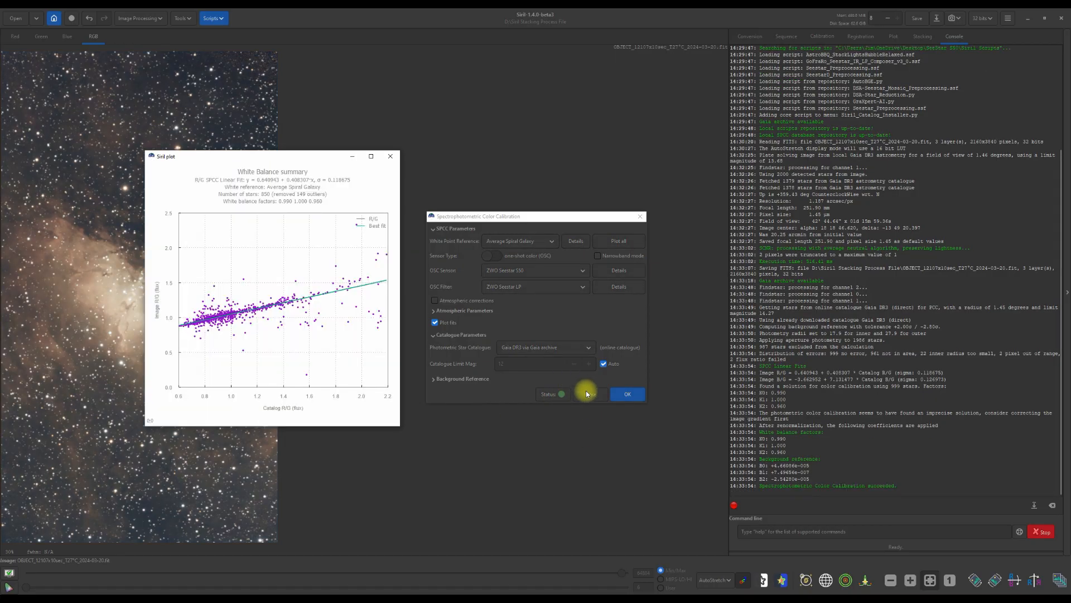
{"action": "left_click", "coordinate": [589, 394]}
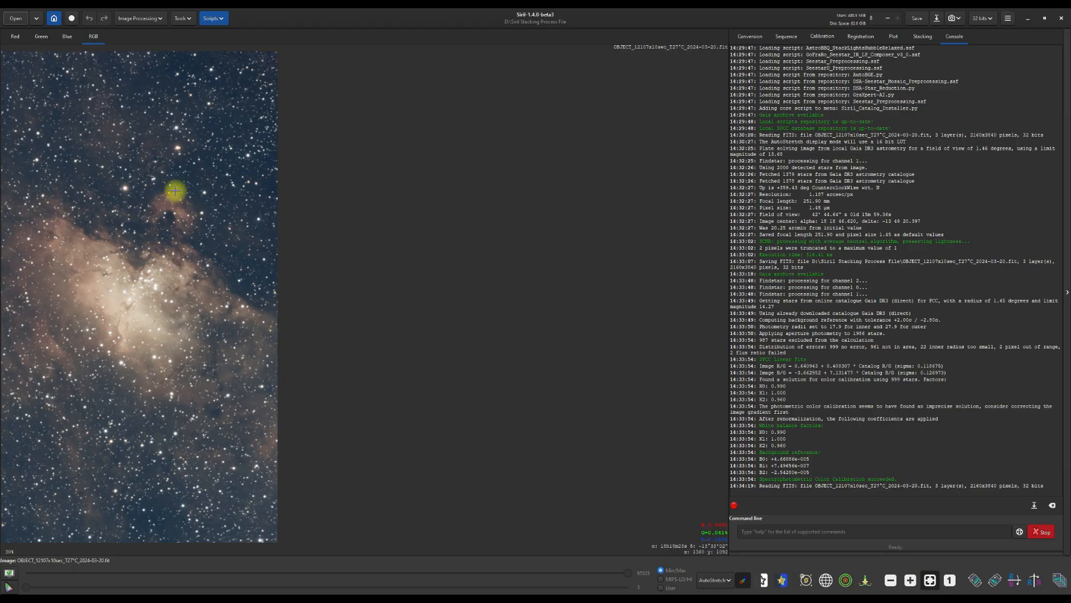
{"action": "left_click", "coordinate": [917, 18]}
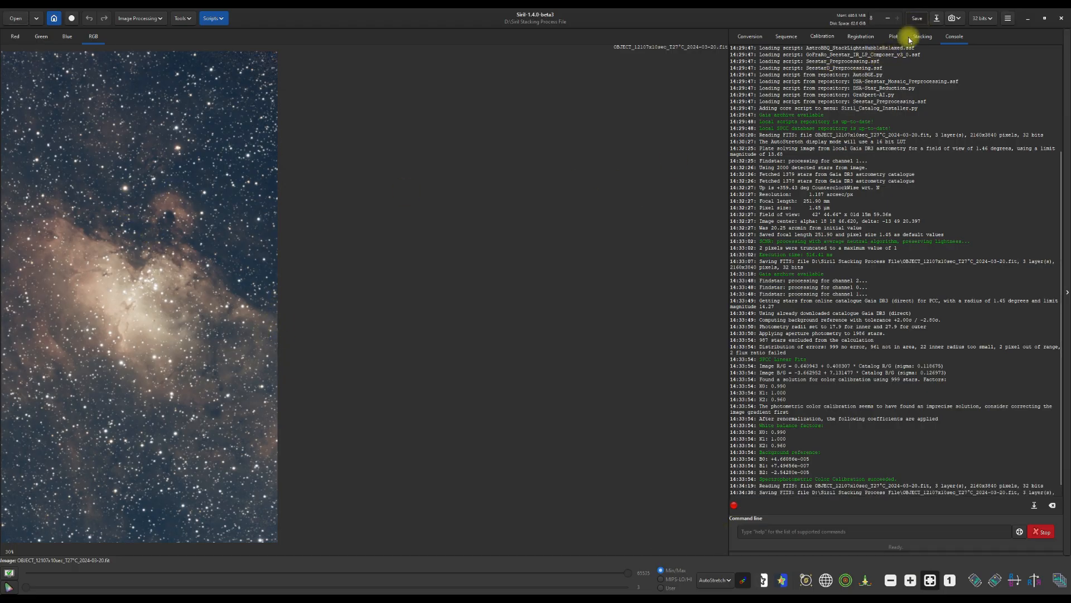
- Remove the stars with StarNet, pre-stretching the linear image and generating a star mask
{"action": "left_click", "coordinate": [157, 20]}
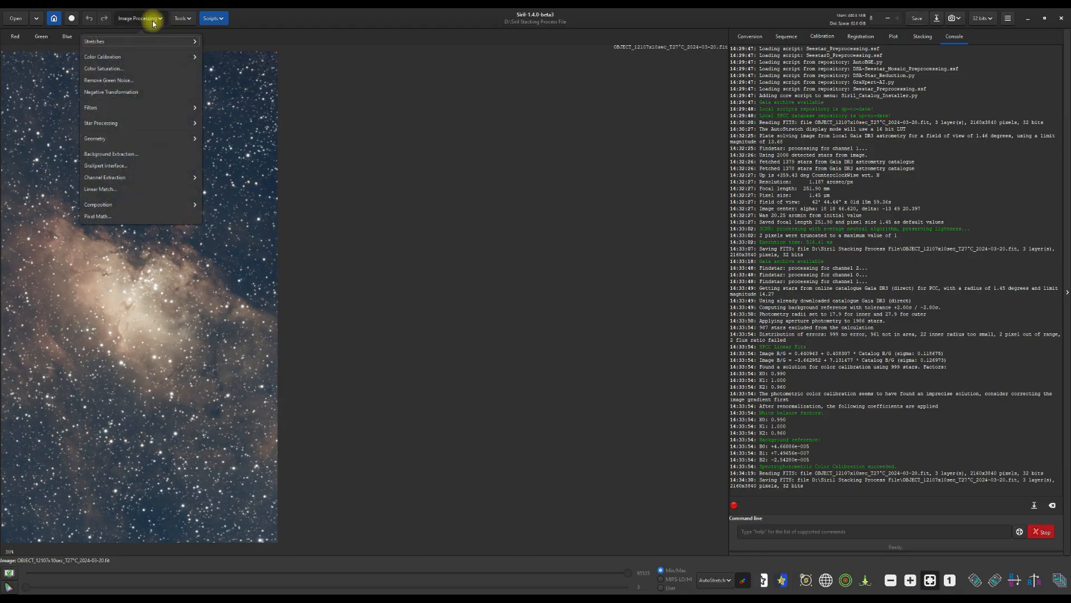
{"action": "left_click", "coordinate": [111, 122]}
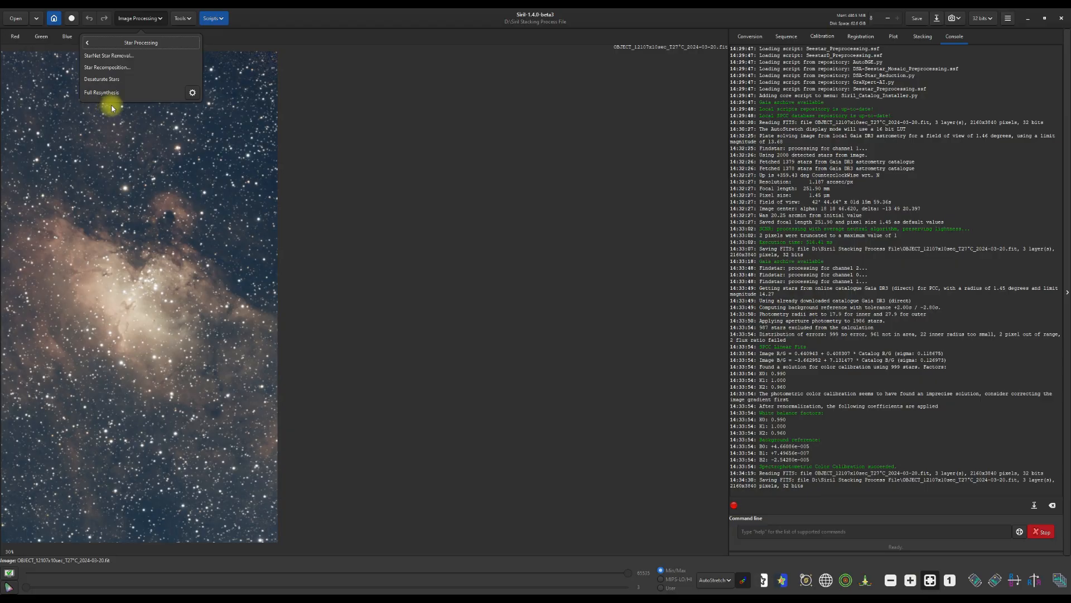
{"action": "left_click", "coordinate": [127, 56]}
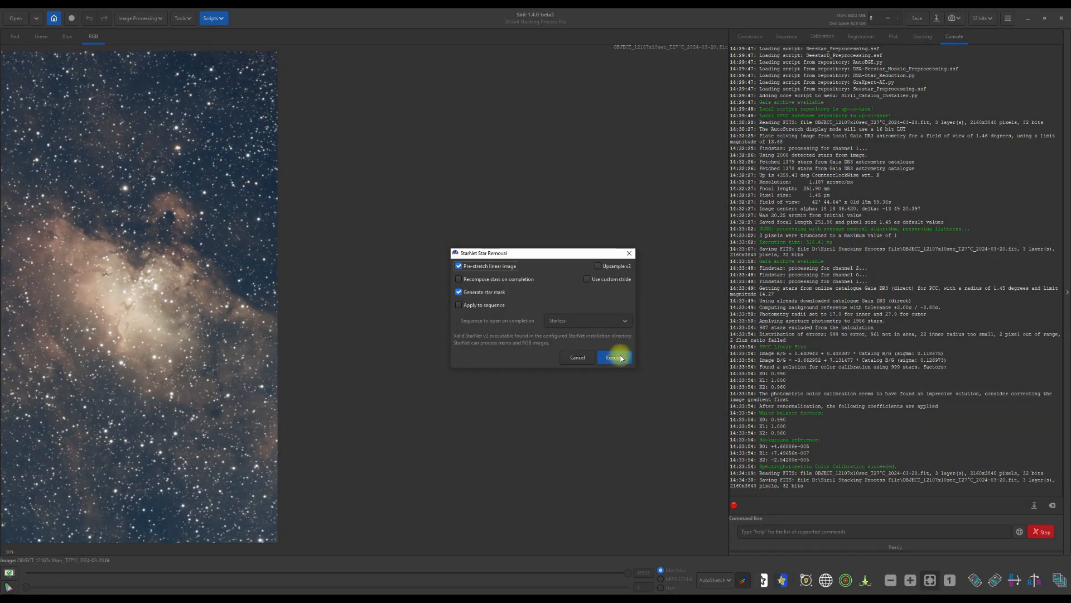
{"action": "left_click", "coordinate": [618, 357]}
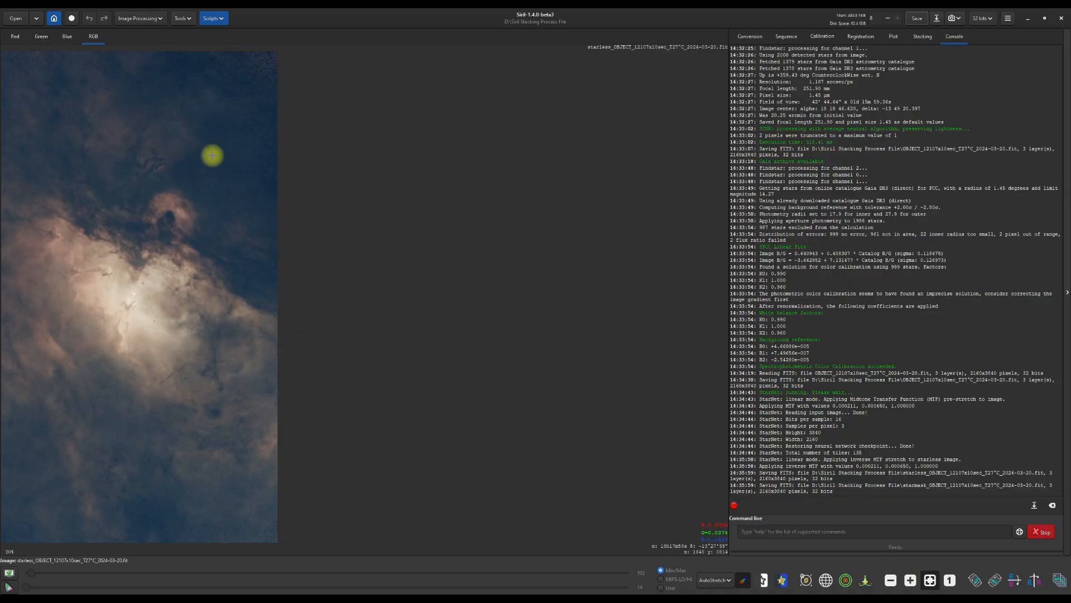
- Launch the GraXpert-AI Python script for background extraction on the starless image
{"action": "left_click", "coordinate": [223, 20]}
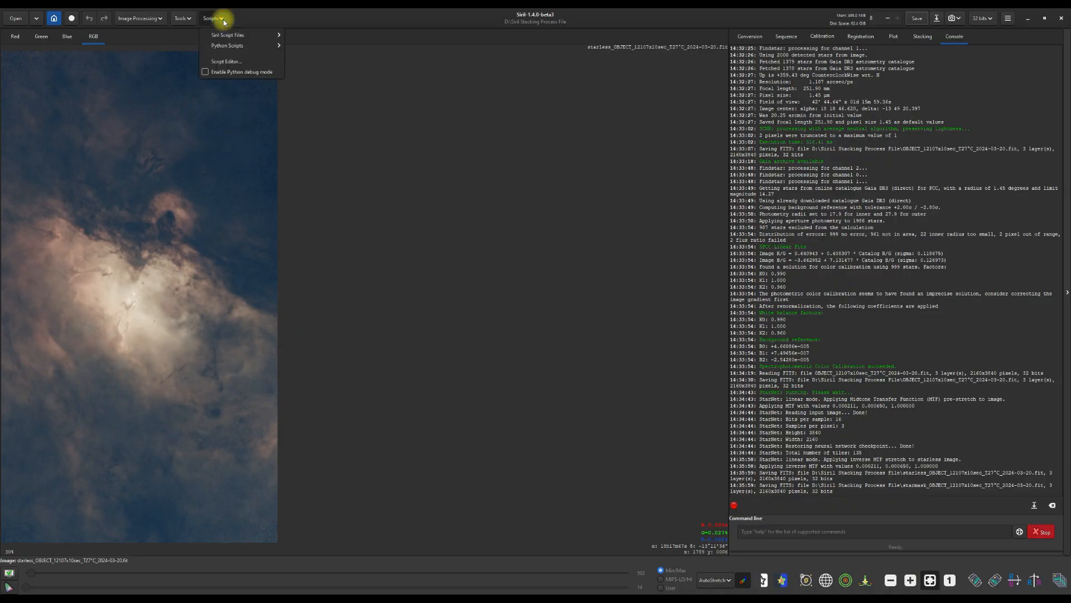
{"action": "mouse_move", "coordinate": [233, 48]}
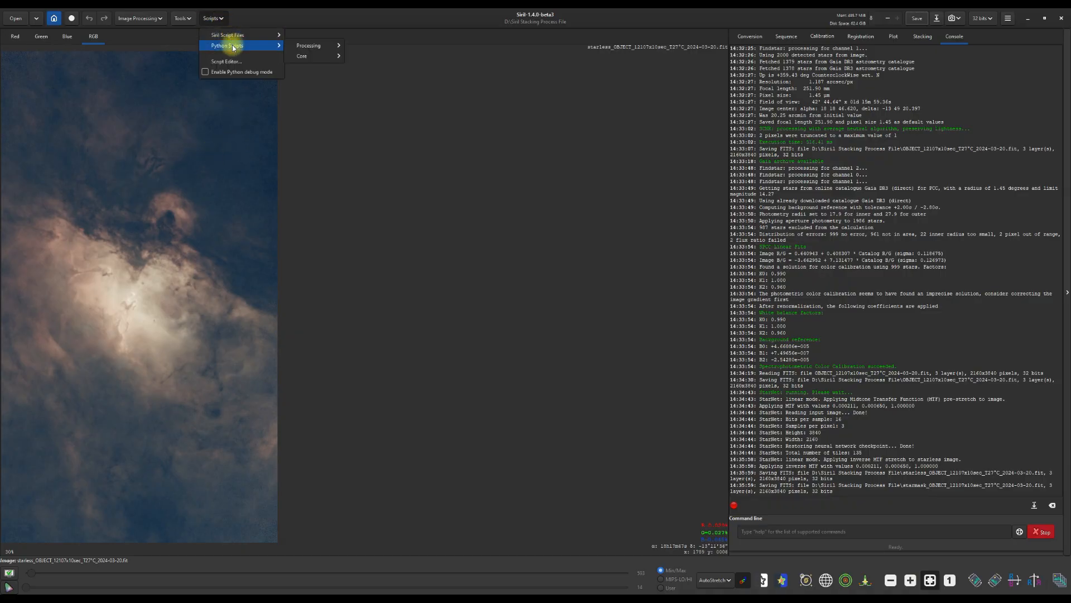
{"action": "mouse_move", "coordinate": [303, 46]}
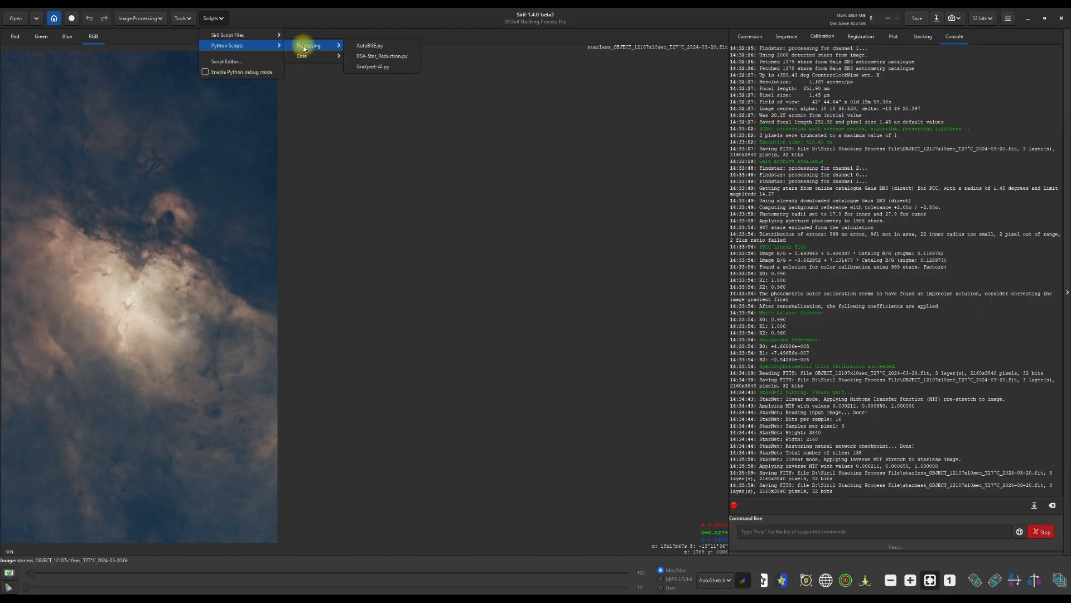
{"action": "left_click", "coordinate": [376, 69]}
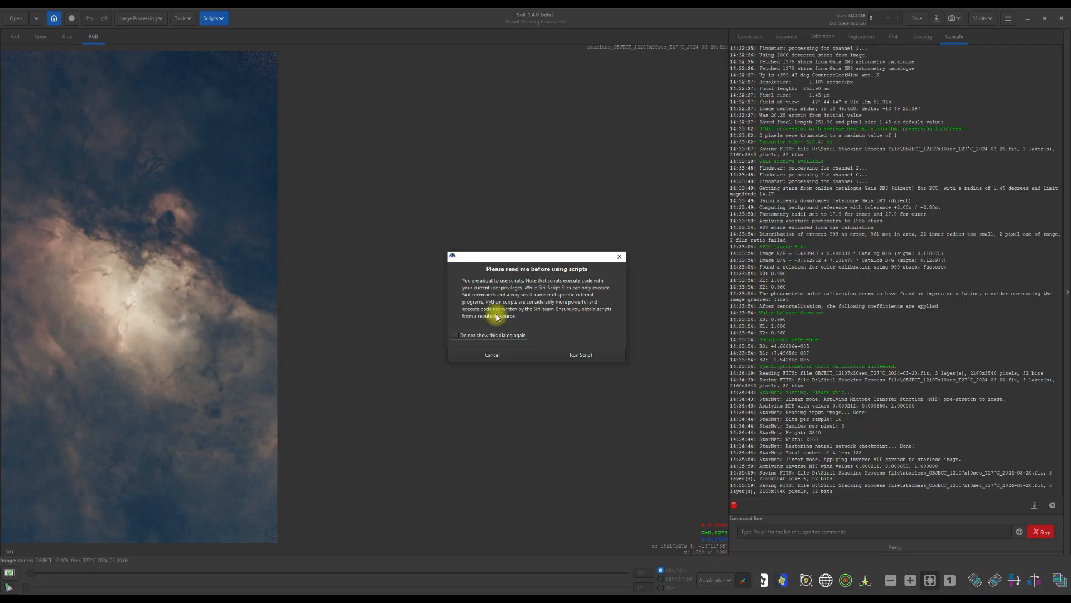
{"action": "left_click", "coordinate": [581, 356]}
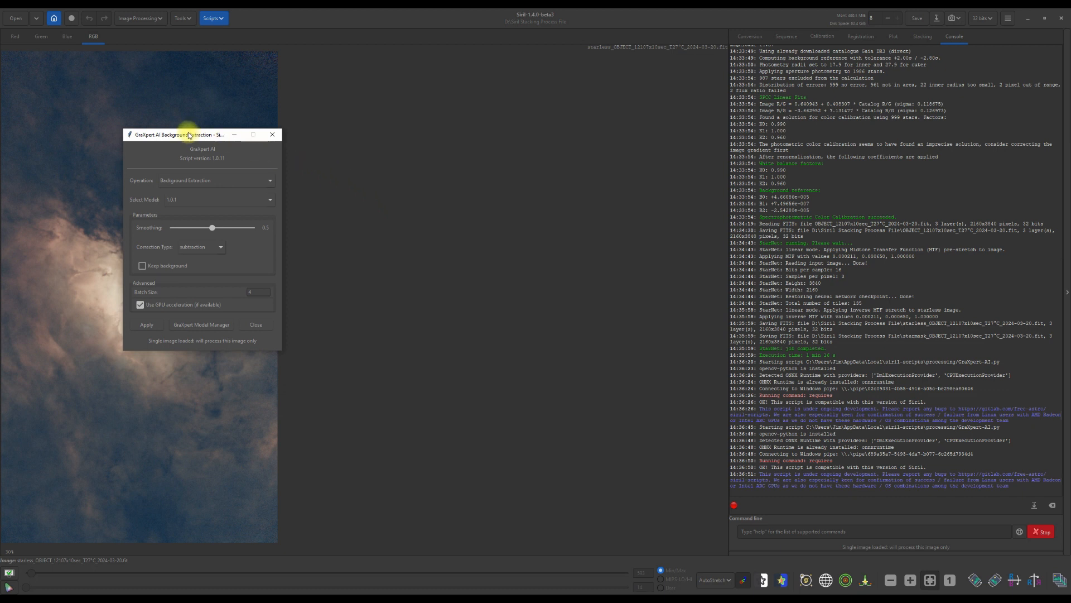
{"action": "left_click_drag", "start_coordinate": [188, 135], "coordinate": [483, 107]}
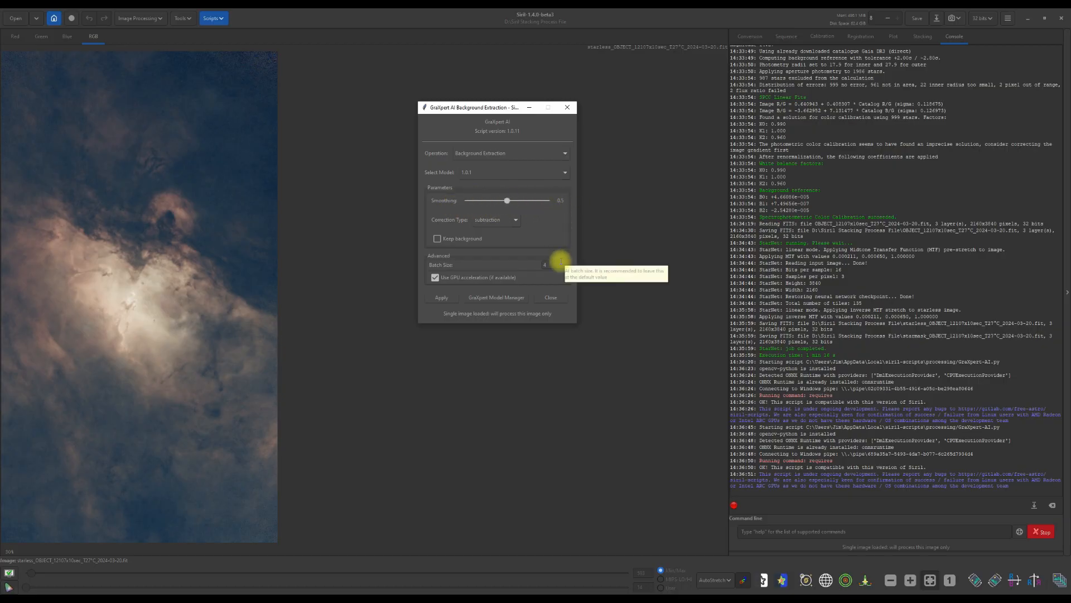
- Run GraXpert-AI background extraction on the starless image with smoothing 0.50 and subtraction correction
{"action": "mouse_move", "coordinate": [510, 201]}
{"action": "left_mouse_down"}
{"action": "mouse_move", "coordinate": [543, 206]}
{"action": "mouse_move", "coordinate": [503, 212]}
{"action": "left_mouse_up"}
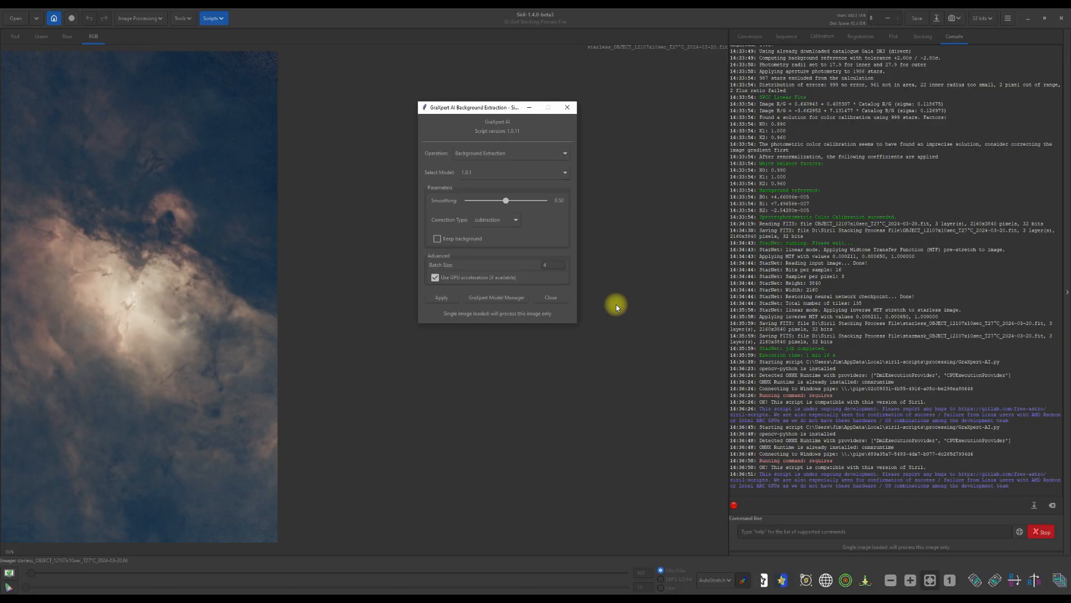
{"action": "left_click", "coordinate": [441, 298]}
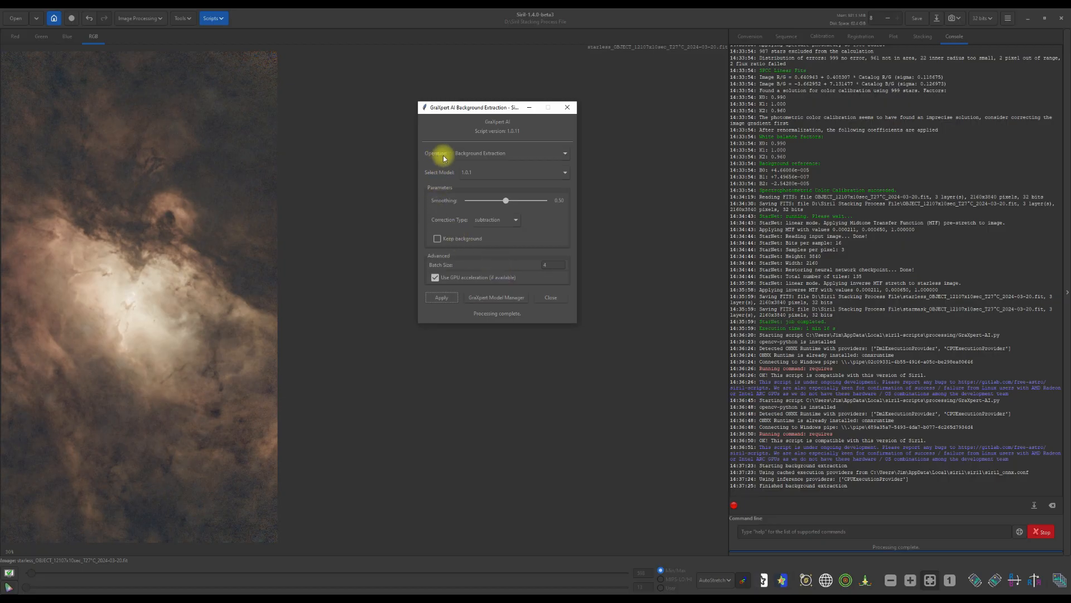
- Denoise the starless image with GraXpert-AI at strength 0.5, close the script dialog, and save the image
{"action": "left_click", "coordinate": [568, 157]}
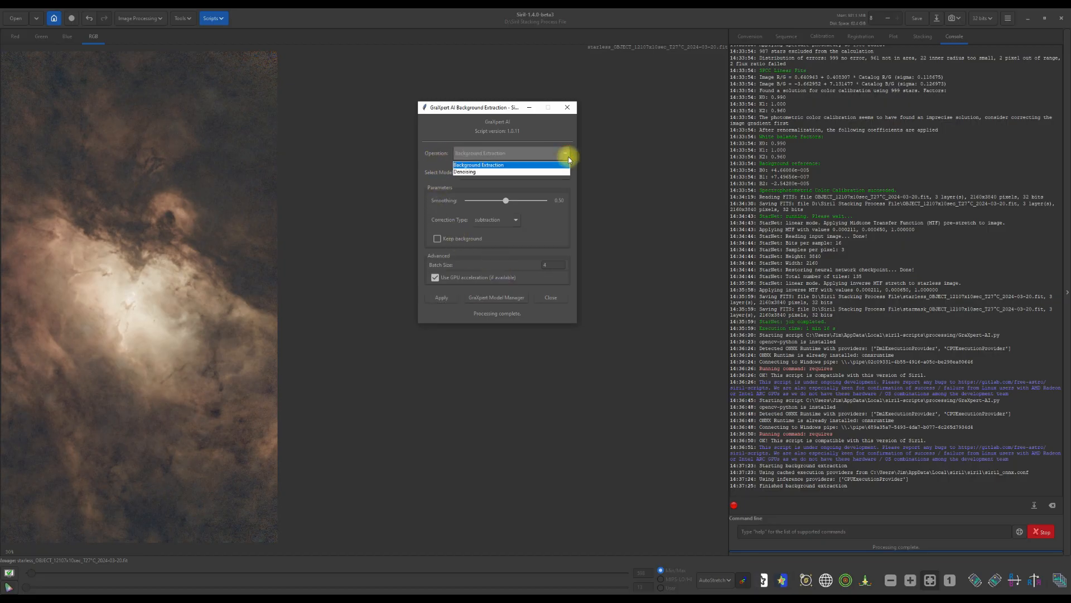
{"action": "left_click", "coordinate": [498, 173]}
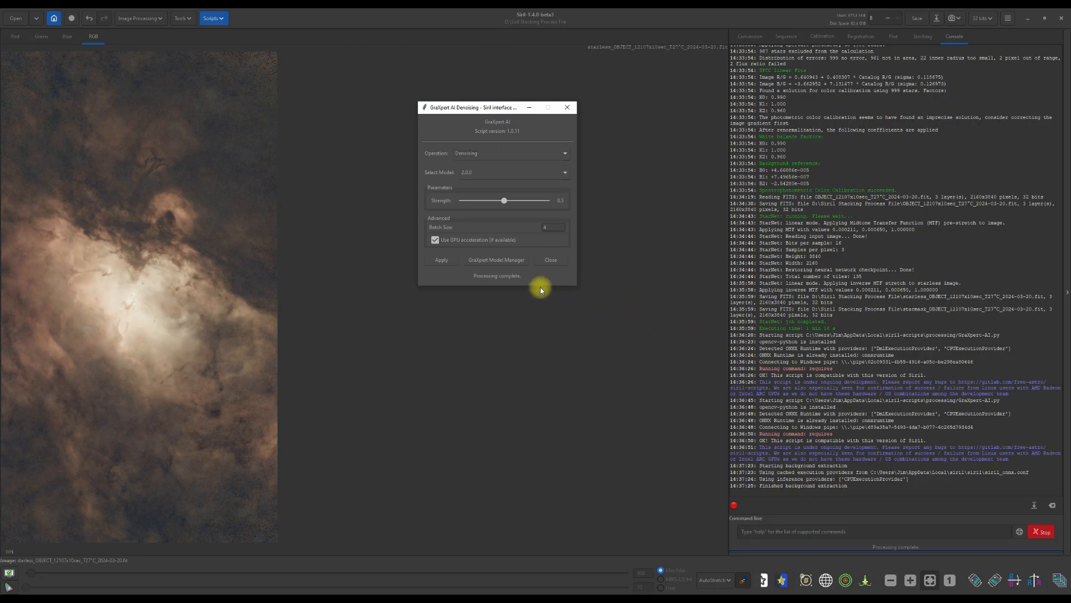
{"action": "left_click", "coordinate": [438, 260]}
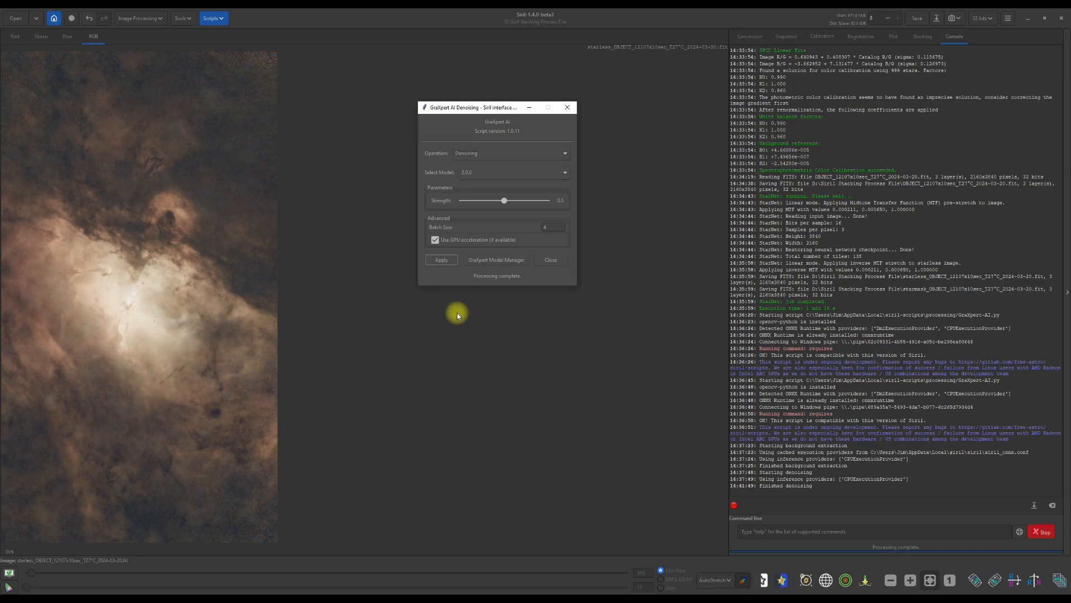
{"action": "left_click", "coordinate": [551, 260]}
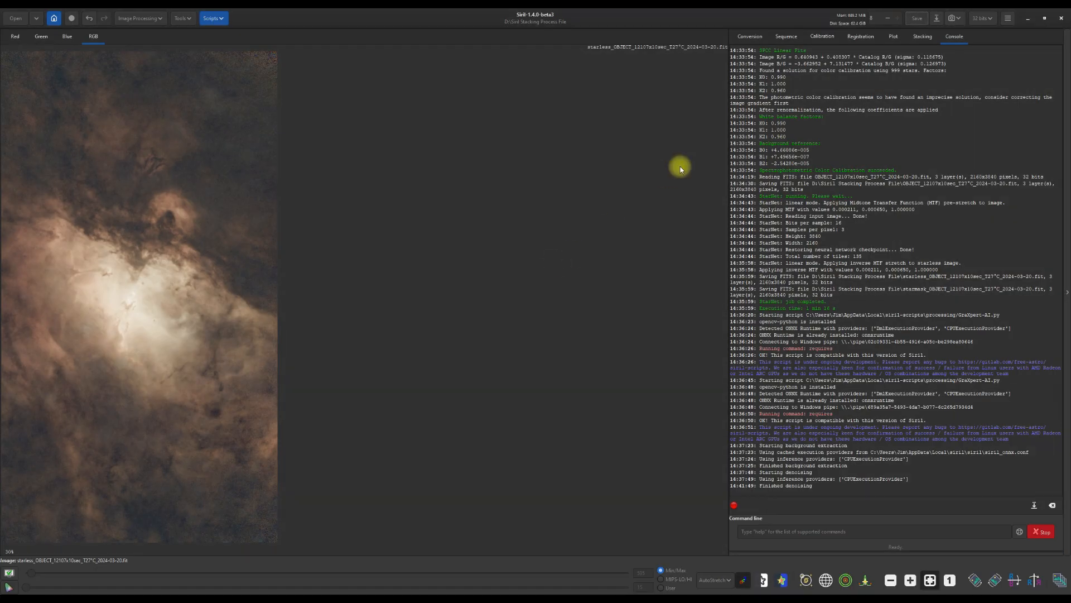
{"action": "left_click", "coordinate": [919, 20]}
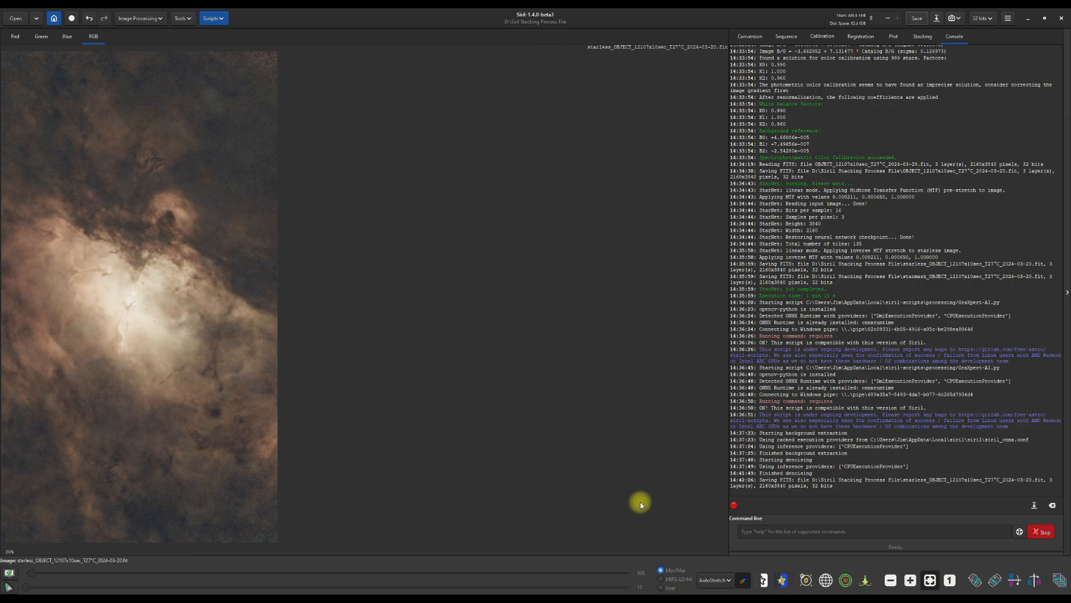
- Switch the display to linear and open the Generalized Hyperbolic Stretch Transformations tool
{"action": "left_click", "coordinate": [716, 581]}
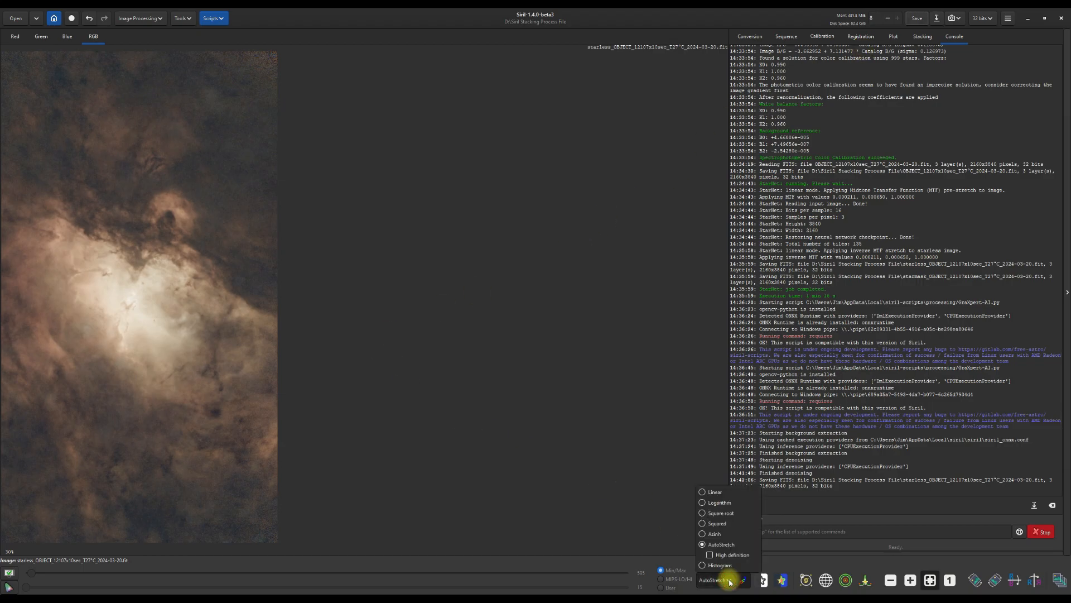
{"action": "left_click", "coordinate": [705, 493]}
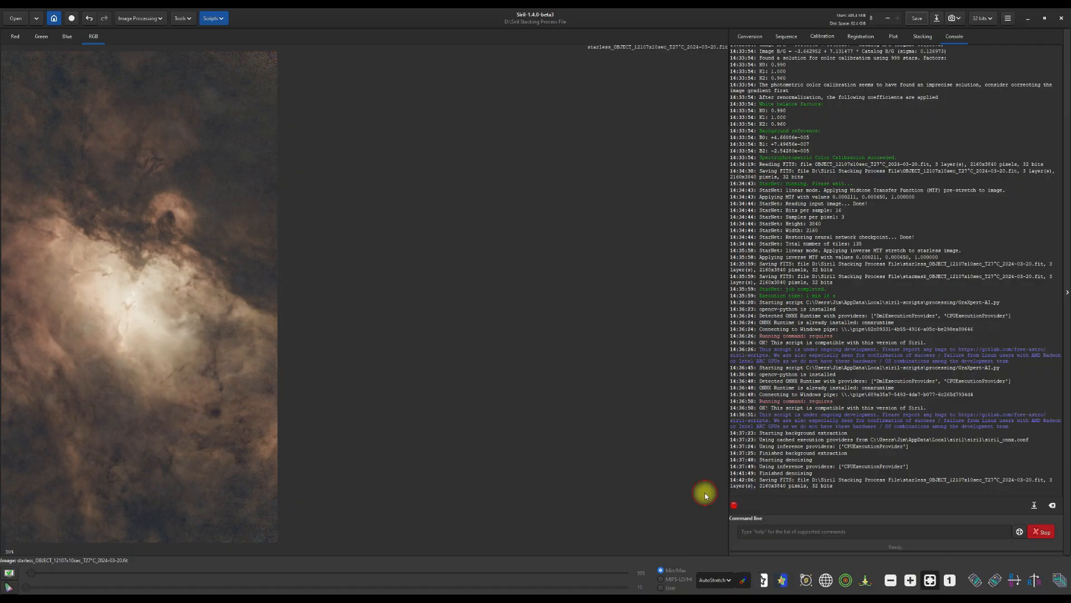
{"action": "left_click", "coordinate": [160, 21]}
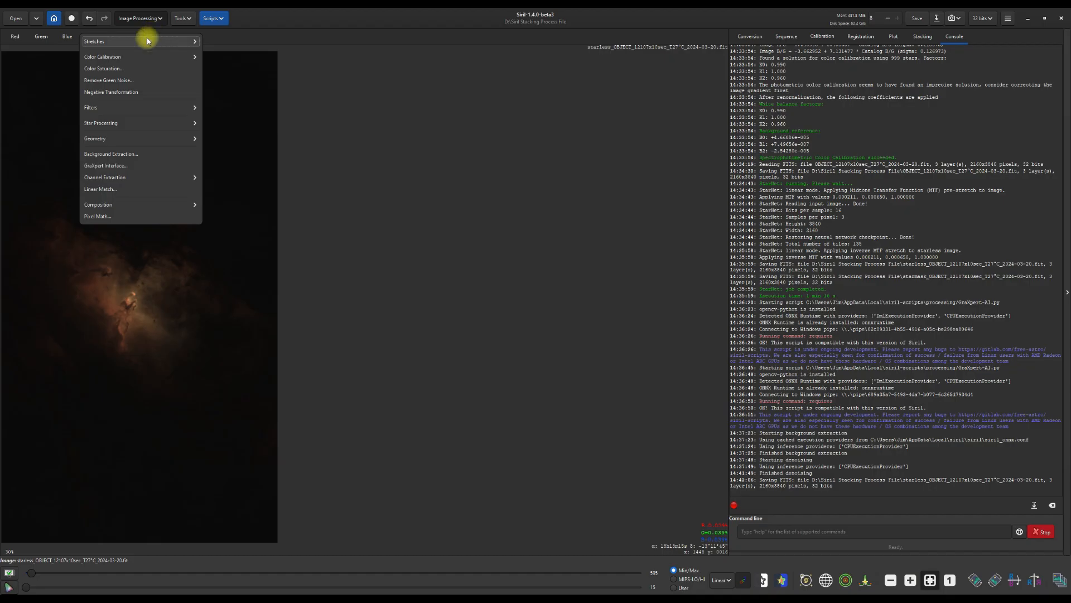
{"action": "left_click", "coordinate": [105, 41]}
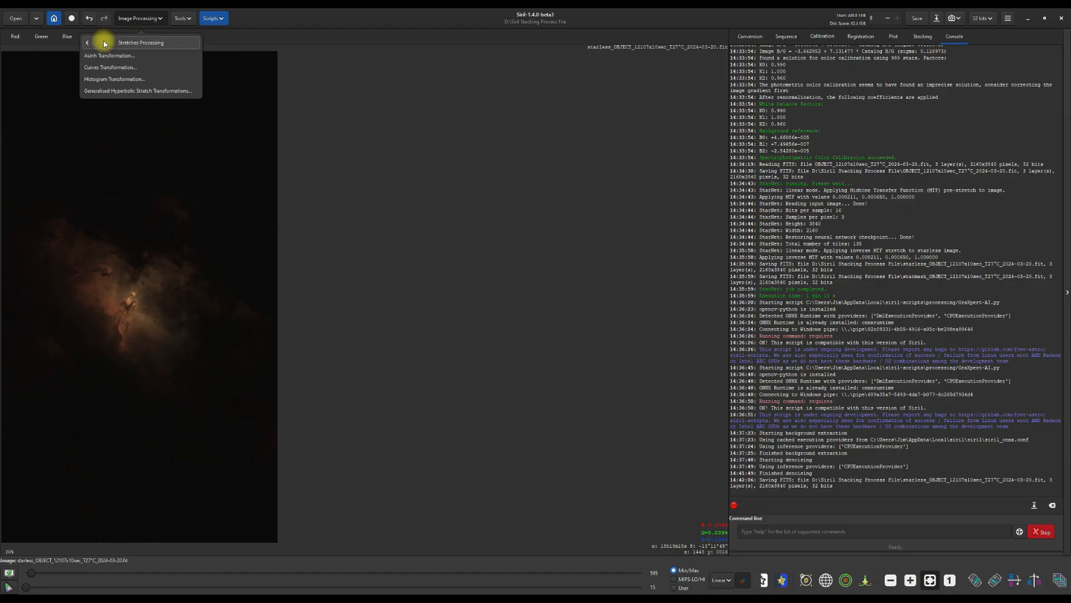
{"action": "left_click", "coordinate": [123, 95]}
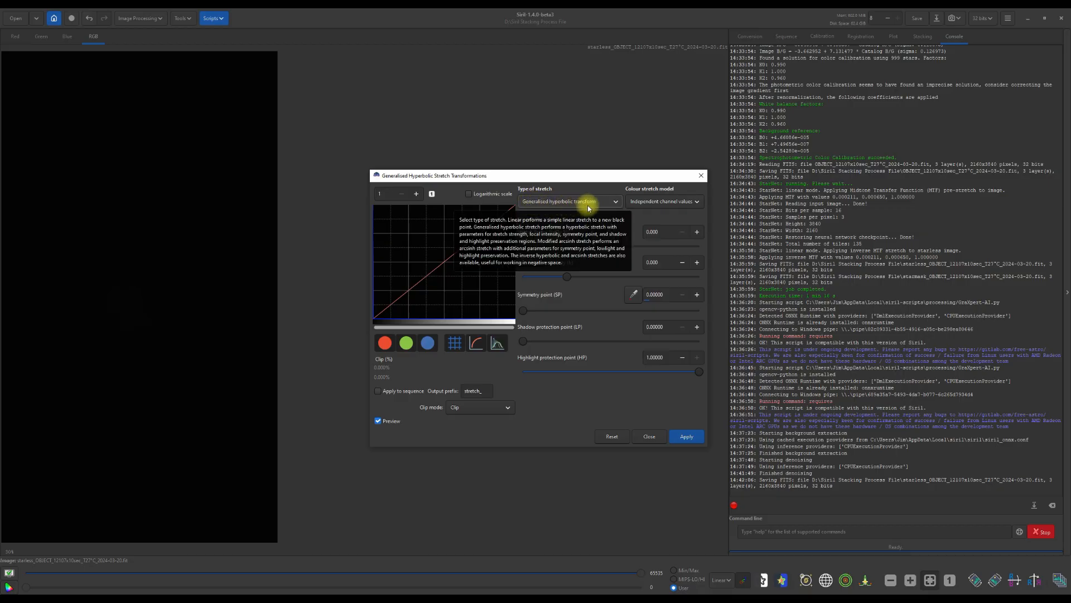
- Set the colour stretch model to Human-weighted luminance and apply a hyperbolic stretch with stretch factor 2.434
{"action": "left_click", "coordinate": [697, 205]}
{"action": "left_click", "coordinate": [684, 216]}
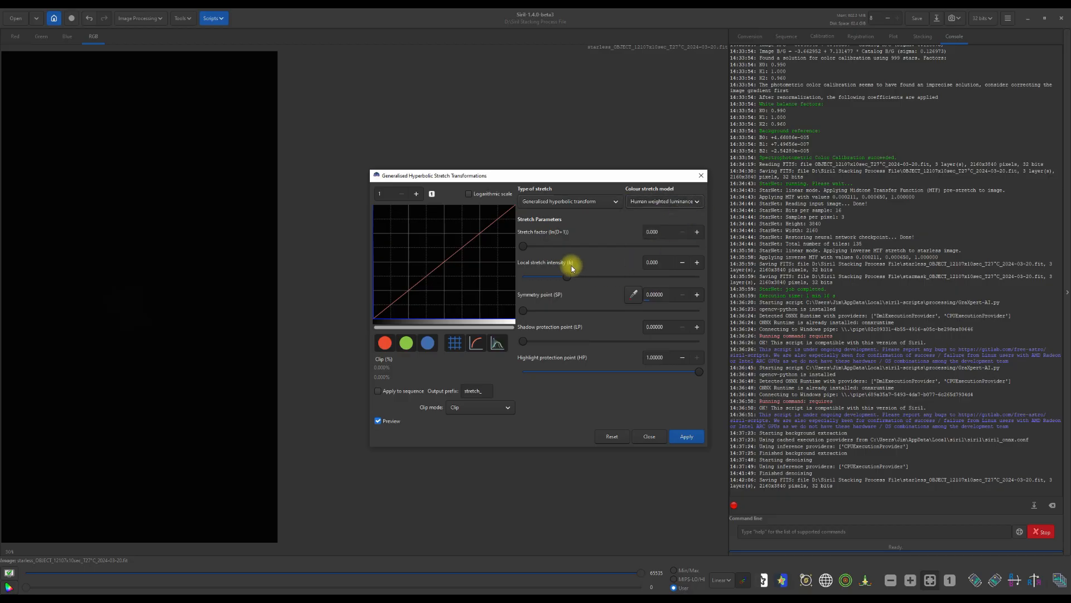
{"action": "left_click_drag", "start_coordinate": [524, 251], "coordinate": [566, 252]}
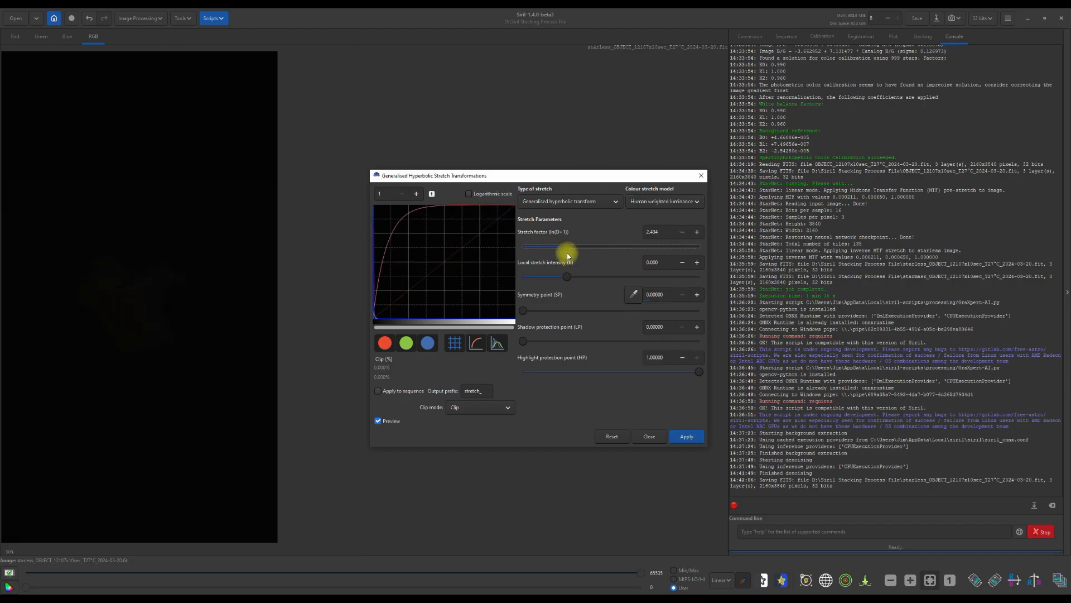
{"action": "left_click", "coordinate": [684, 437]}
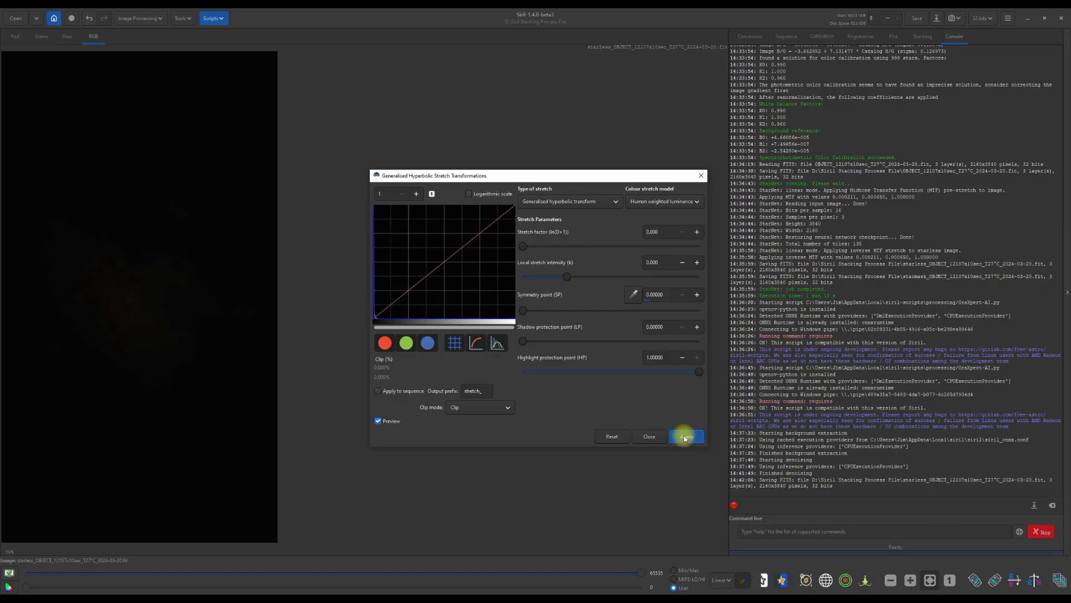
- Apply two more hyperbolic stretches, the second with a stretch factor of about 1.527
{"action": "left_click_drag", "start_coordinate": [525, 246], "coordinate": [542, 248]}
{"action": "left_click_drag", "start_coordinate": [549, 247], "coordinate": [559, 246]}
{"action": "left_click", "coordinate": [674, 438]}
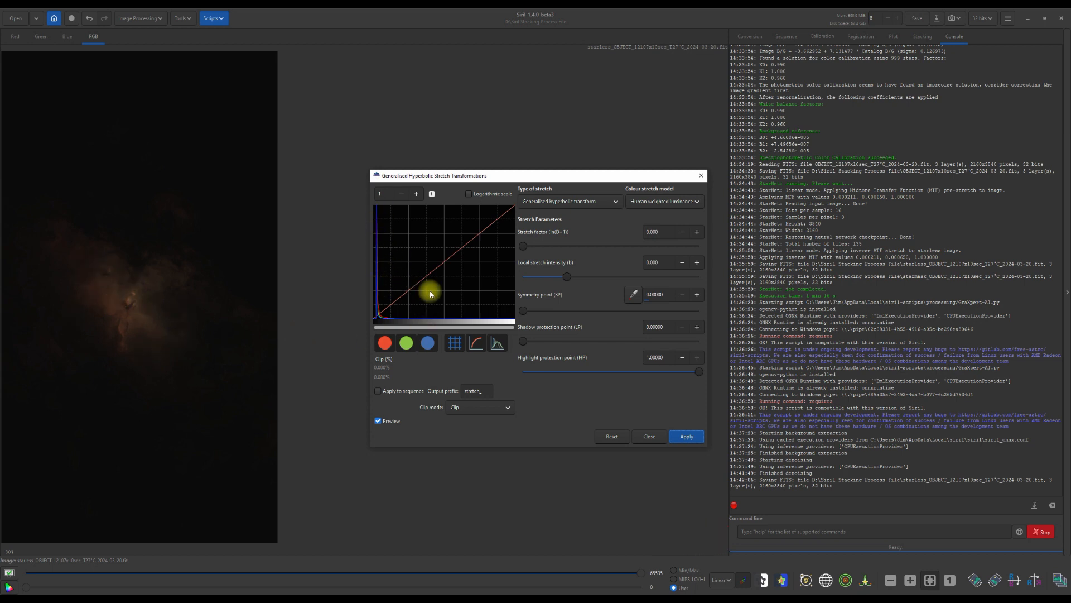
{"action": "left_click_drag", "start_coordinate": [523, 247], "coordinate": [550, 249]}
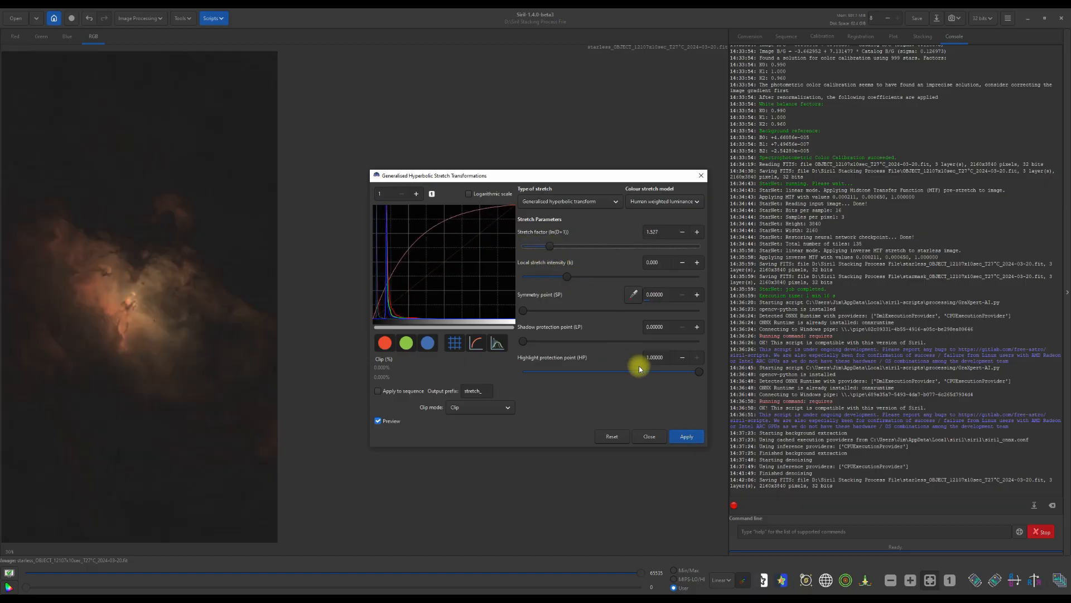
{"action": "left_click", "coordinate": [682, 439]}
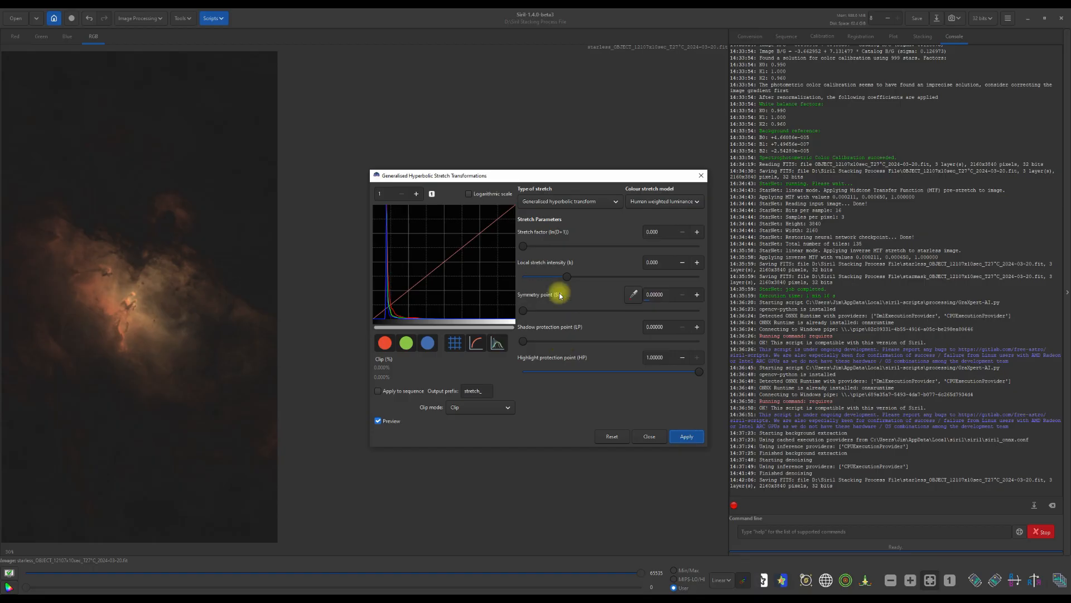
- Apply further hyperbolic stretches with stretch factors of about 1.193 and 0.740
{"action": "left_click_drag", "start_coordinate": [526, 247], "coordinate": [547, 246]}
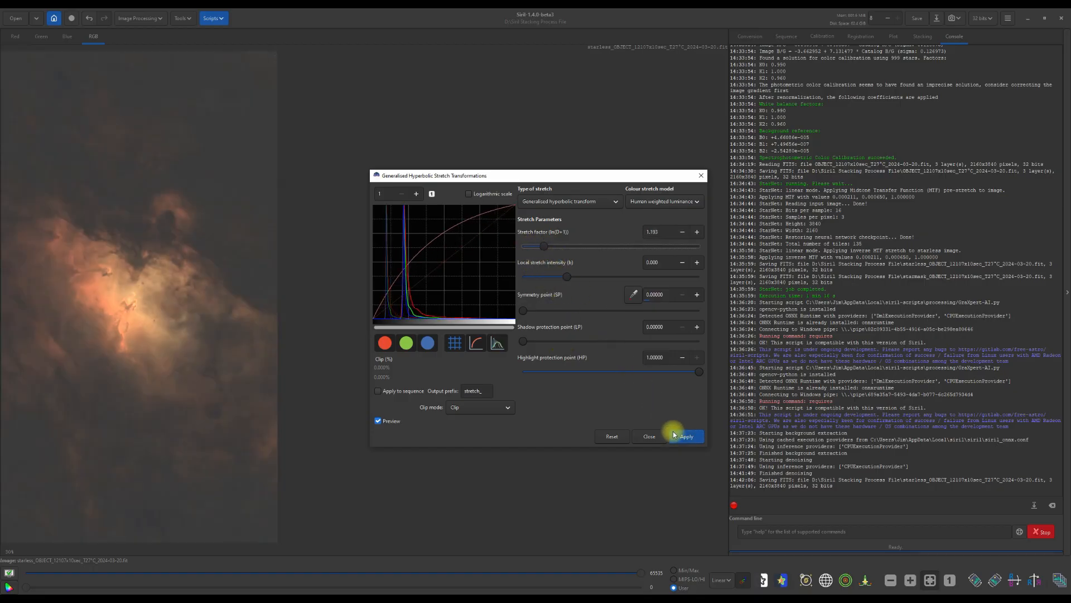
{"action": "left_click", "coordinate": [680, 438]}
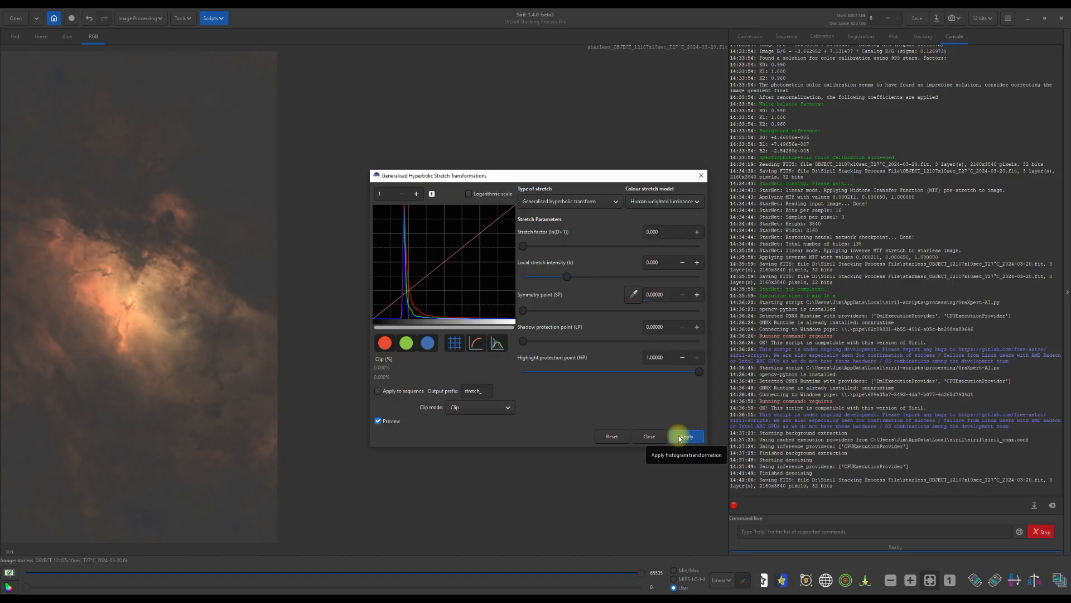
{"action": "left_click_drag", "start_coordinate": [523, 246], "coordinate": [537, 245]}
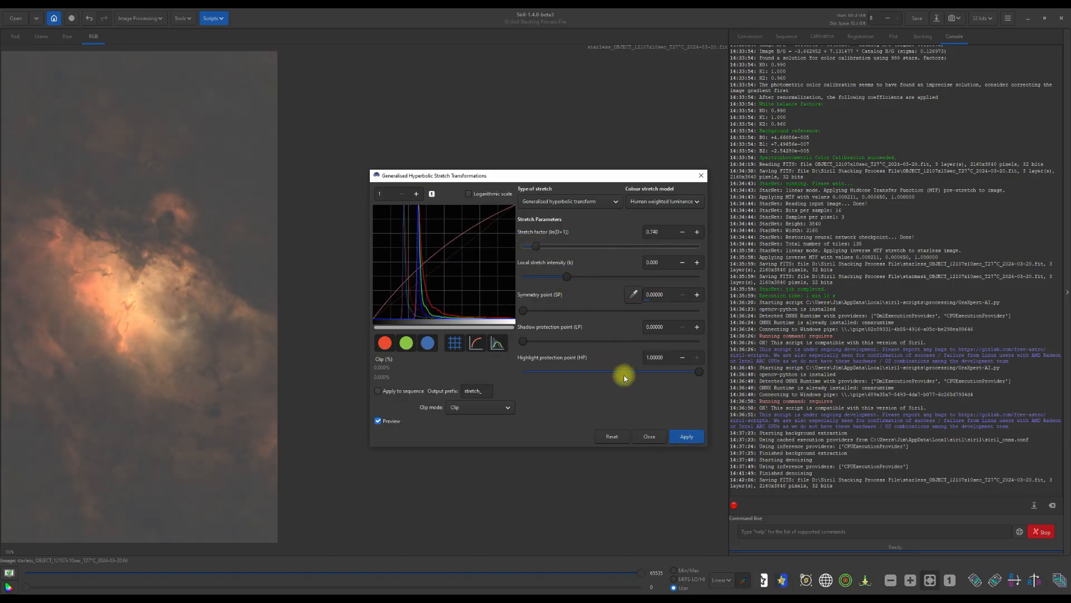
{"action": "left_click", "coordinate": [681, 437]}
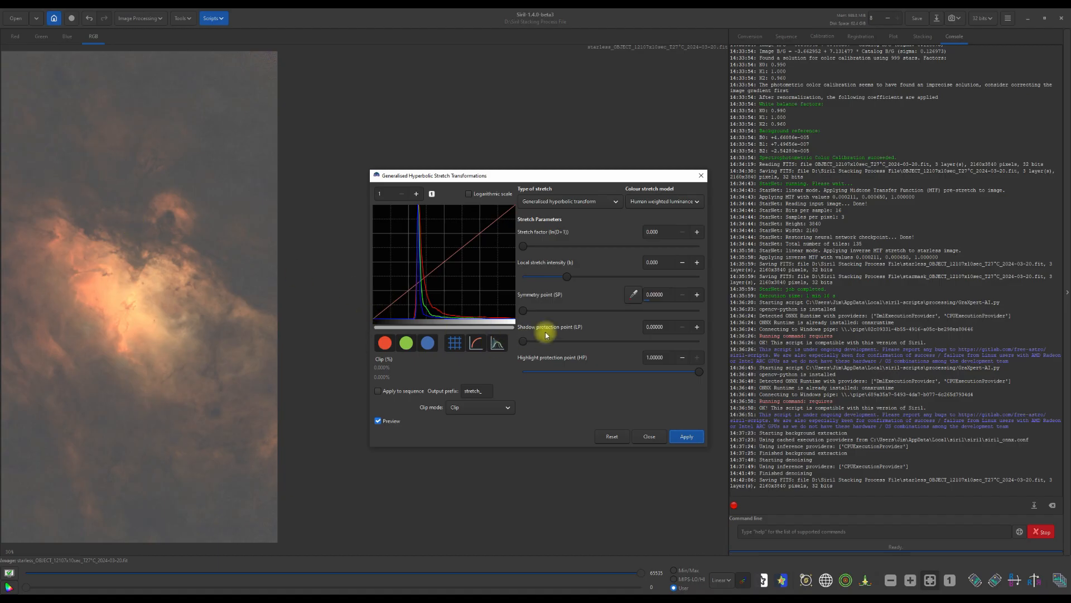
- Switch the stretch type to Linear stretch (BP shift) and set the black point to about 0.248
{"action": "left_click", "coordinate": [617, 202]}
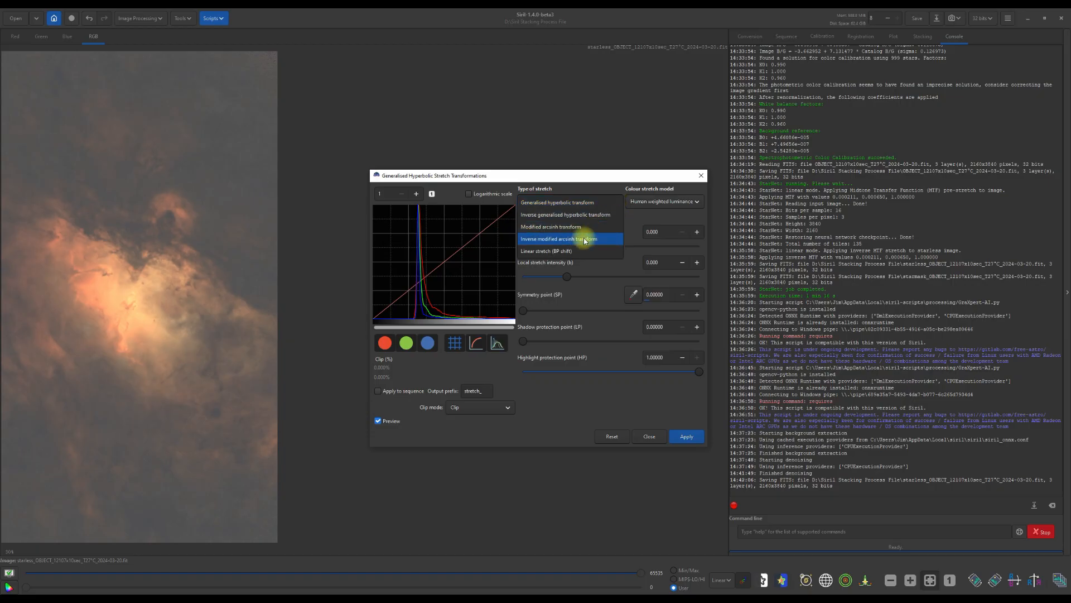
{"action": "left_click", "coordinate": [572, 252]}
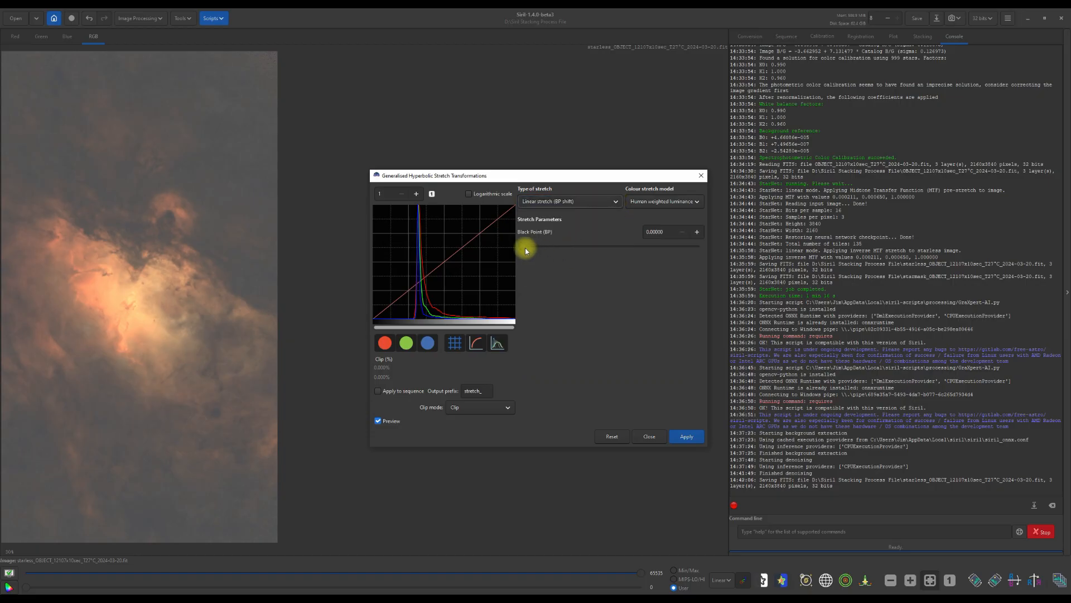
{"action": "left_click_drag", "start_coordinate": [523, 247], "coordinate": [535, 249]}
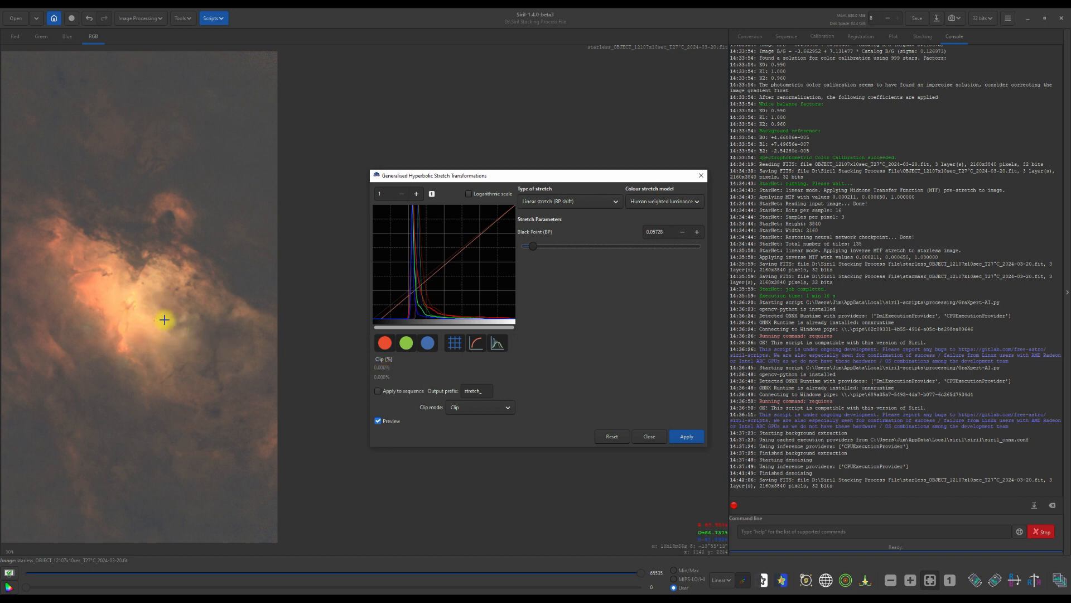
{"action": "left_click_drag", "start_coordinate": [531, 247], "coordinate": [567, 251]}
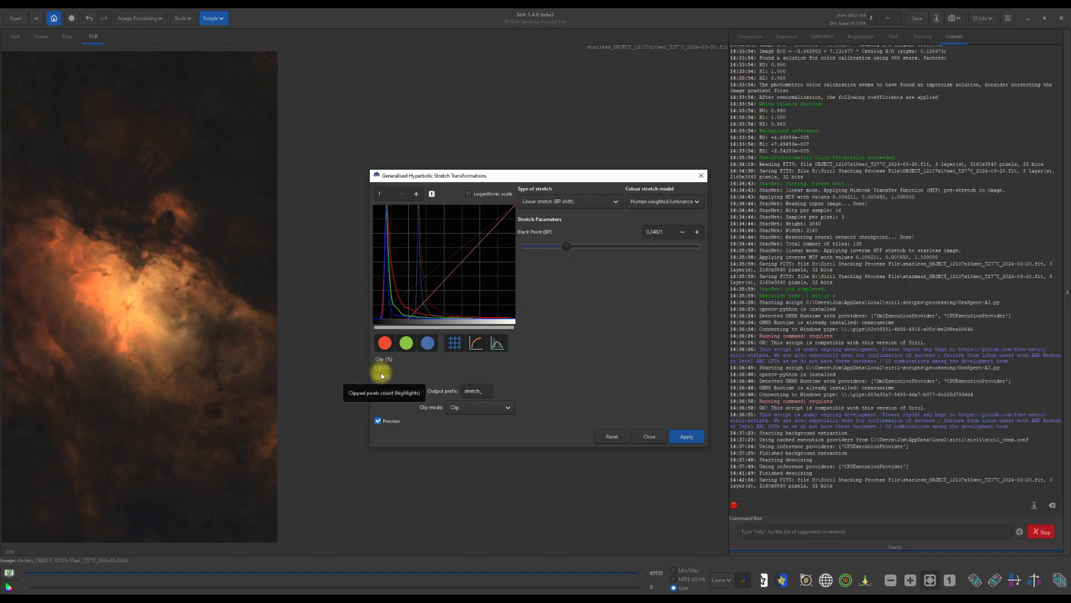
- Fine-tune the black point to about 0.225 and apply the linear stretch
{"action": "left_click", "coordinate": [698, 232]}
{"action": "left_click", "coordinate": [697, 232]}
{"action": "left_click", "coordinate": [698, 232]}
{"action": "left_click", "coordinate": [683, 232]}
{"action": "left_click", "coordinate": [683, 232]}
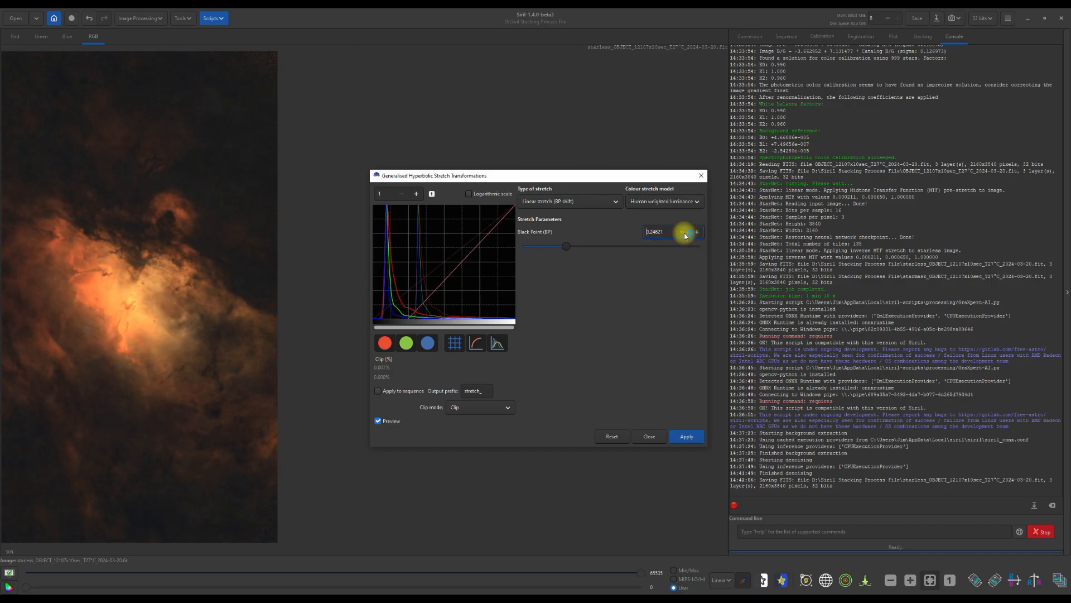
{"action": "left_click", "coordinate": [684, 233]}
{"action": "left_click", "coordinate": [684, 233]}
{"action": "left_click", "coordinate": [684, 234]}
{"action": "left_click", "coordinate": [684, 233]}
{"action": "left_click", "coordinate": [684, 233]}
{"action": "left_click", "coordinate": [684, 233]}
{"action": "left_click", "coordinate": [684, 234]}
{"action": "left_click", "coordinate": [684, 234]}
{"action": "left_click", "coordinate": [684, 233]}
{"action": "left_click", "coordinate": [684, 233]}
{"action": "left_click", "coordinate": [684, 233]}
{"action": "left_click", "coordinate": [684, 233]}
{"action": "left_click", "coordinate": [684, 234]}
{"action": "left_click", "coordinate": [684, 233]}
{"action": "left_click", "coordinate": [684, 233]}
{"action": "left_click", "coordinate": [684, 233]}
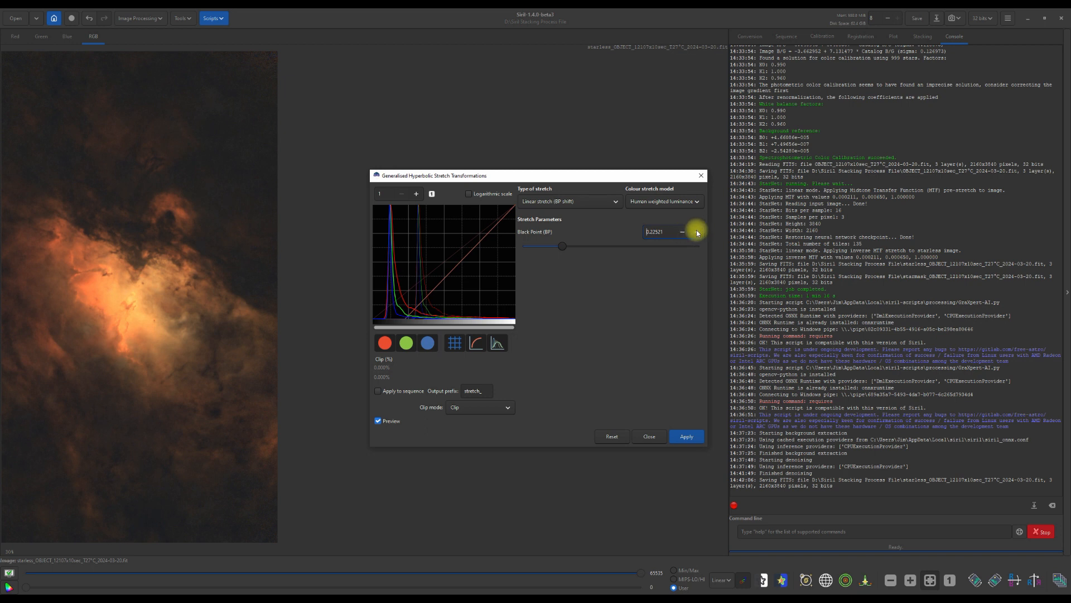
{"action": "left_click", "coordinate": [696, 232]}
{"action": "left_click", "coordinate": [686, 437]}
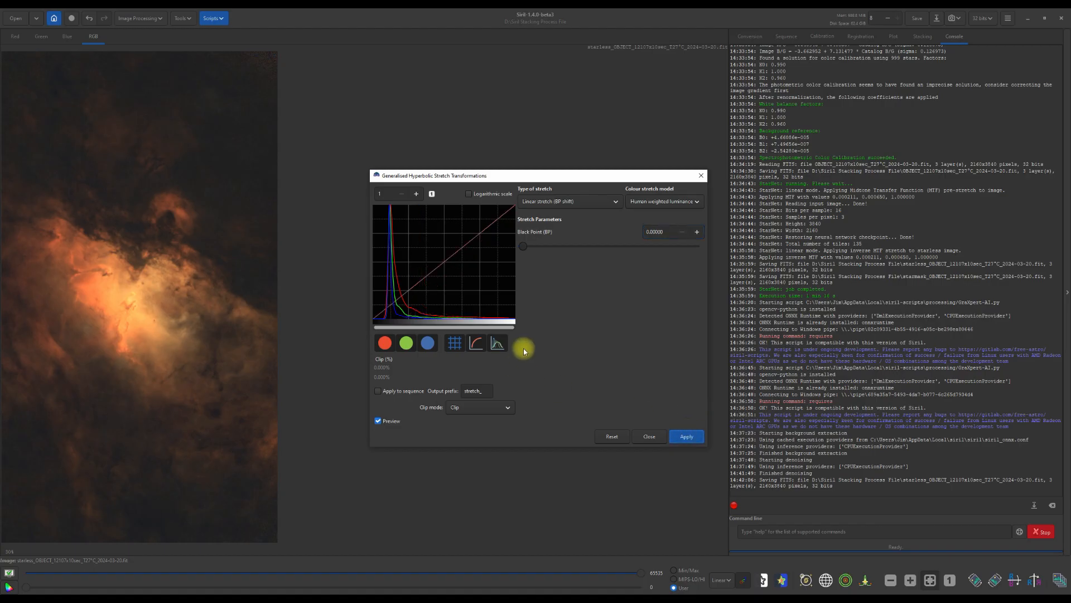
- Return to the generalized hyperbolic transform, enable the logarithmic histogram scale, close the stretch tool, and save the image
{"action": "left_click", "coordinate": [615, 201]}
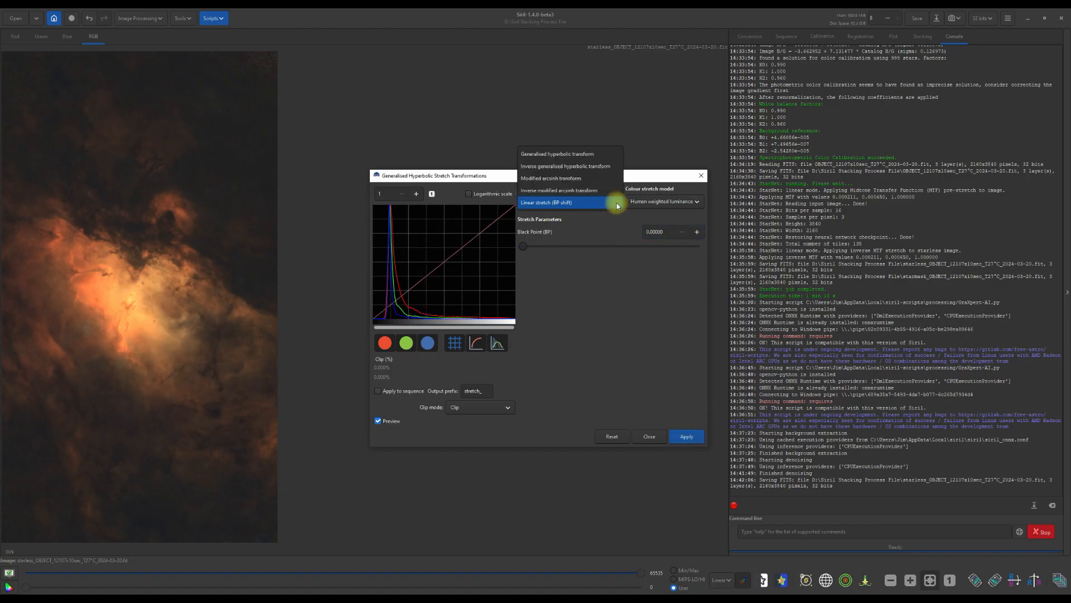
{"action": "left_click", "coordinate": [571, 159]}
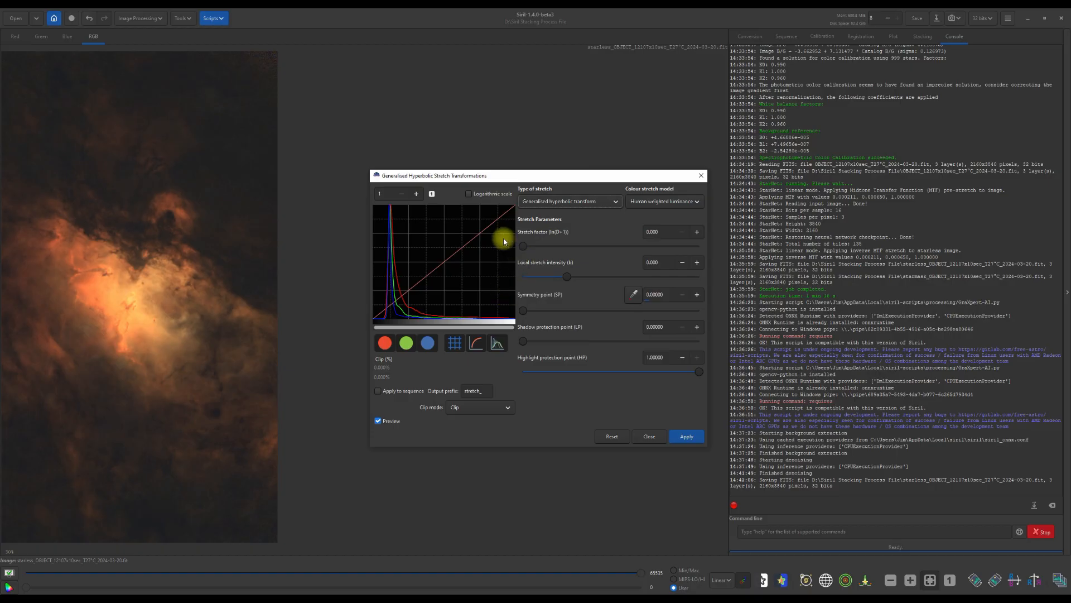
{"action": "left_click", "coordinate": [469, 193]}
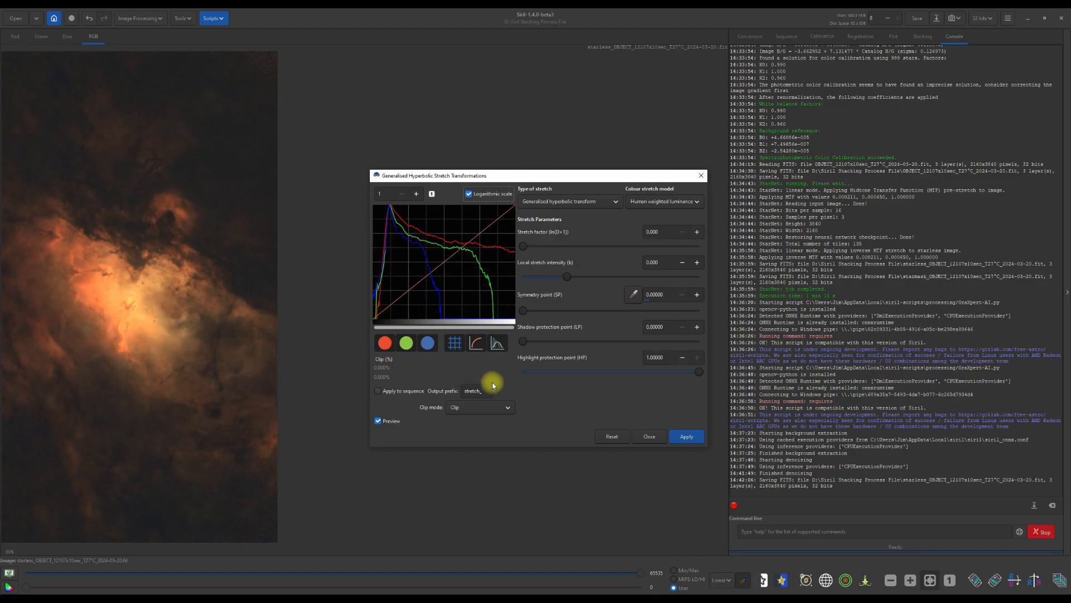
{"action": "left_click", "coordinate": [686, 438]}
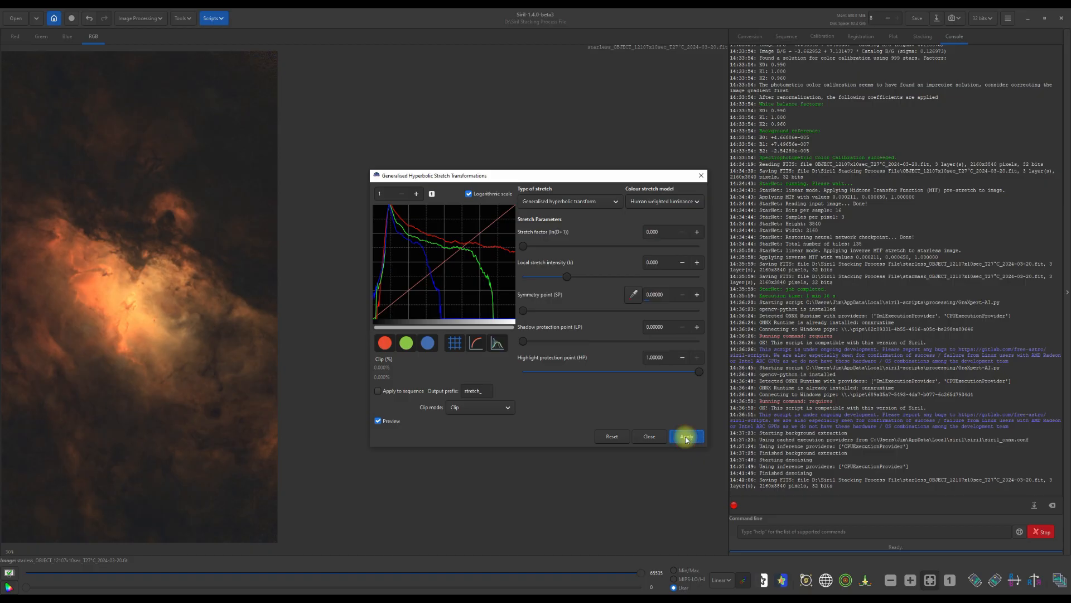
{"action": "left_click", "coordinate": [649, 439]}
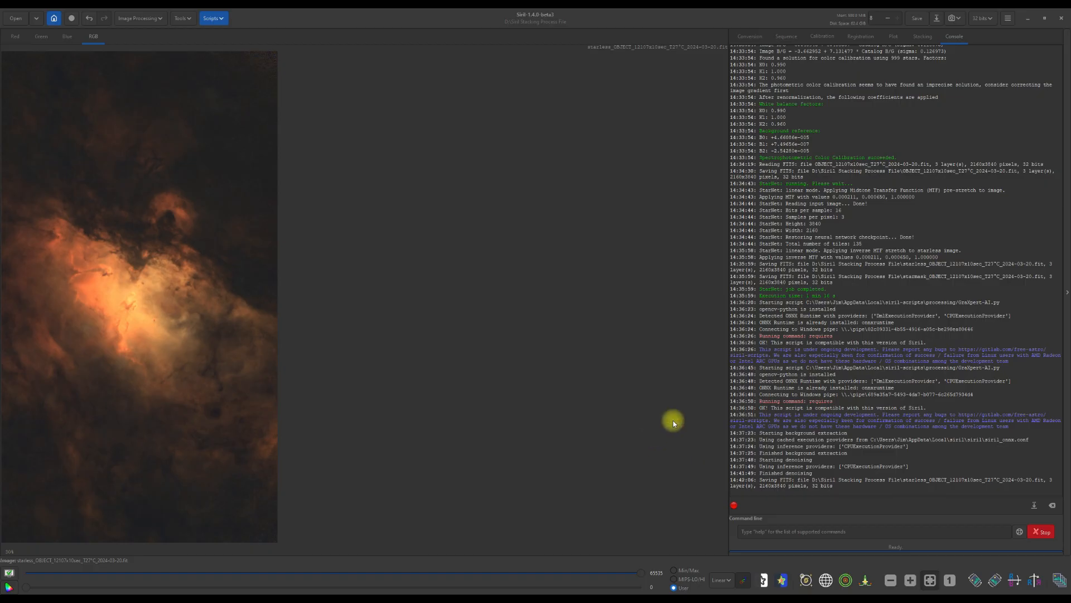
{"action": "left_click", "coordinate": [916, 19]}
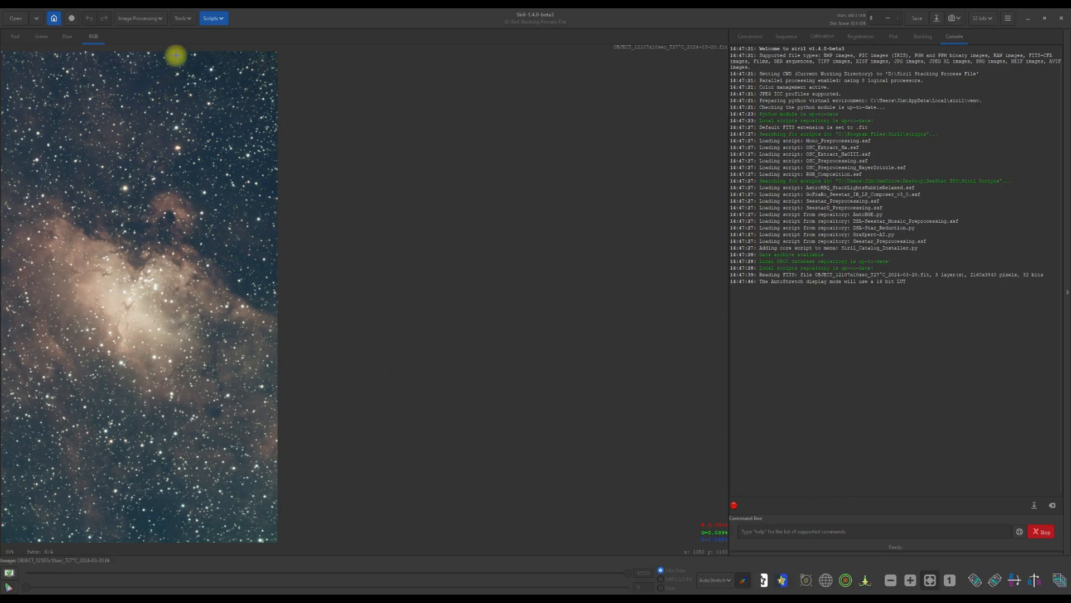
- Remove green noise with the Average Neutral method at amount 1.00, preserving lightness, then save the image
{"action": "left_click", "coordinate": [162, 21]}
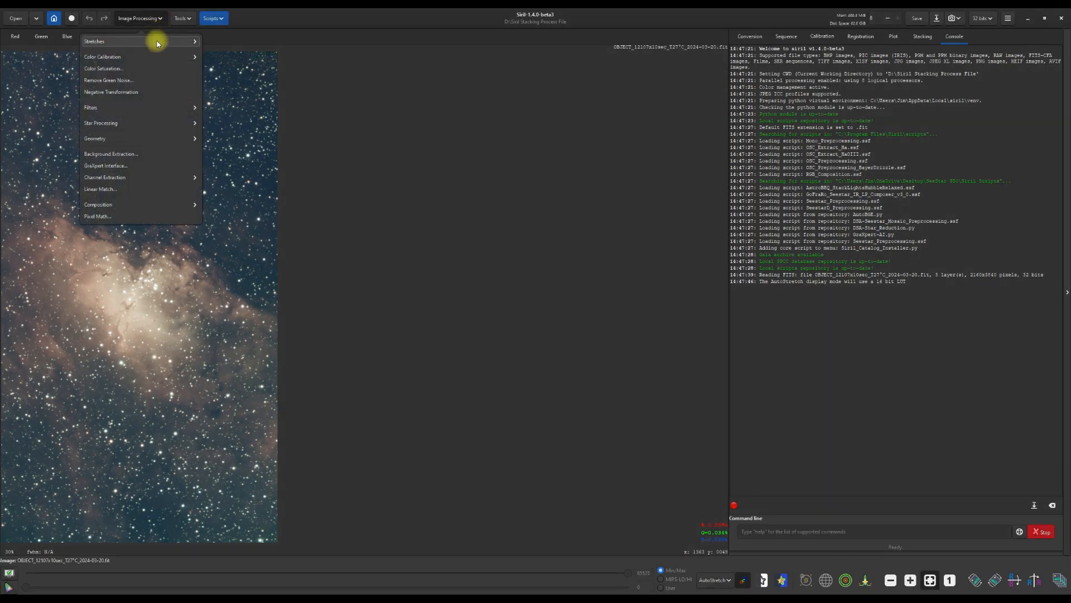
{"action": "left_click", "coordinate": [135, 81]}
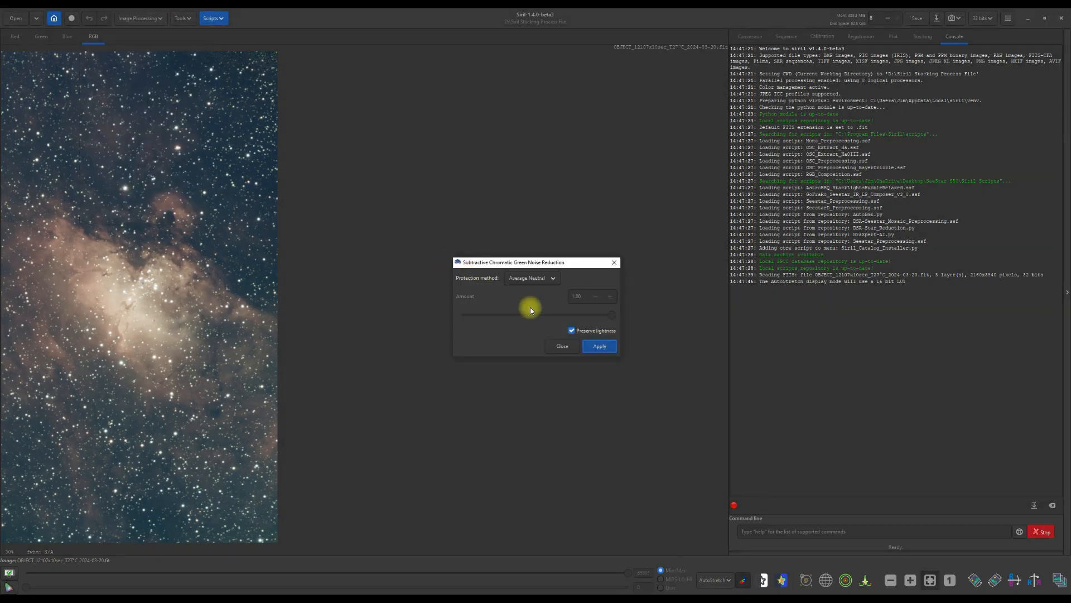
{"action": "left_click", "coordinate": [594, 347]}
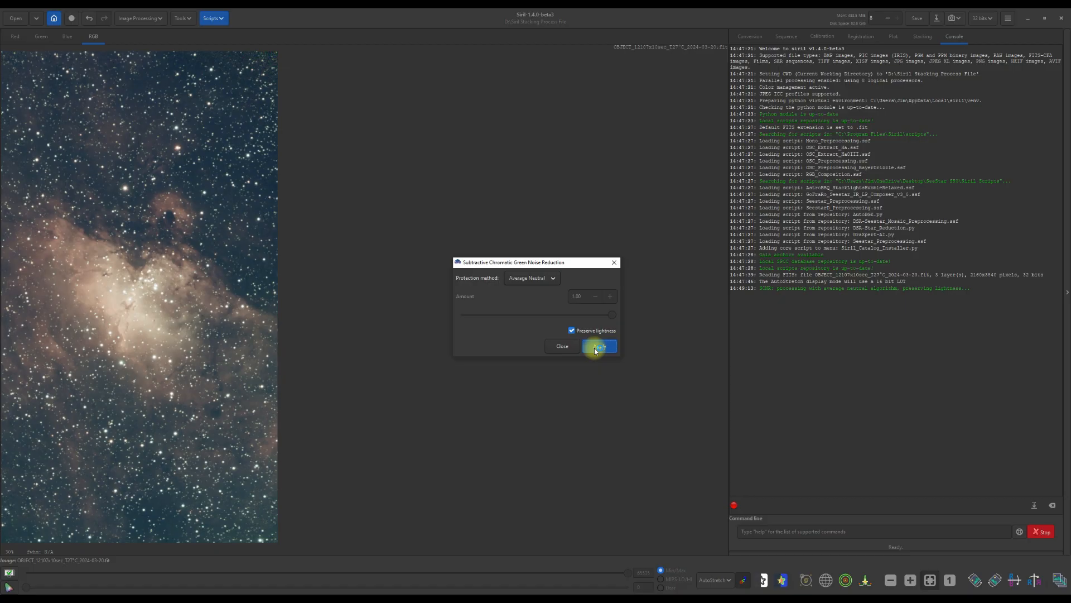
{"action": "left_click", "coordinate": [561, 346]}
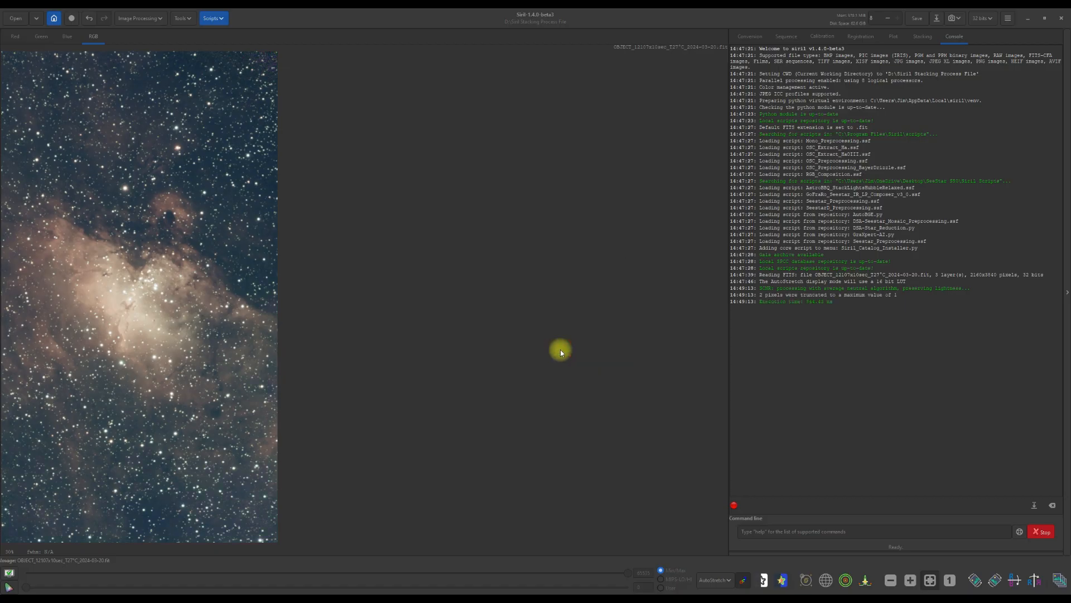
{"action": "left_click", "coordinate": [916, 19]}
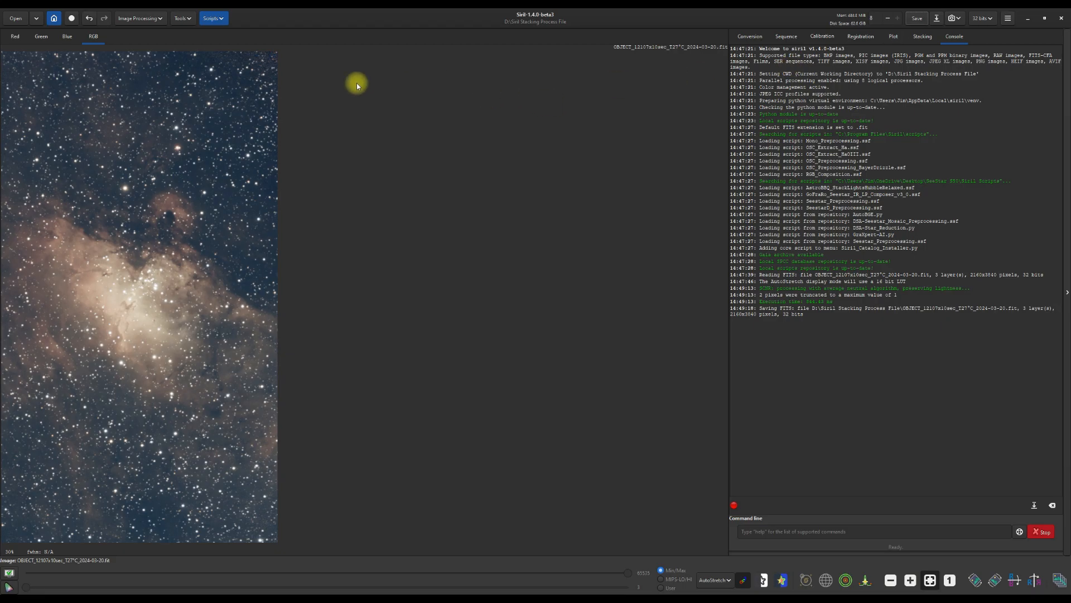
- Open Color Calibration and neutralize the background using a small star-free sky area near the top of the image
{"action": "left_click", "coordinate": [160, 20]}
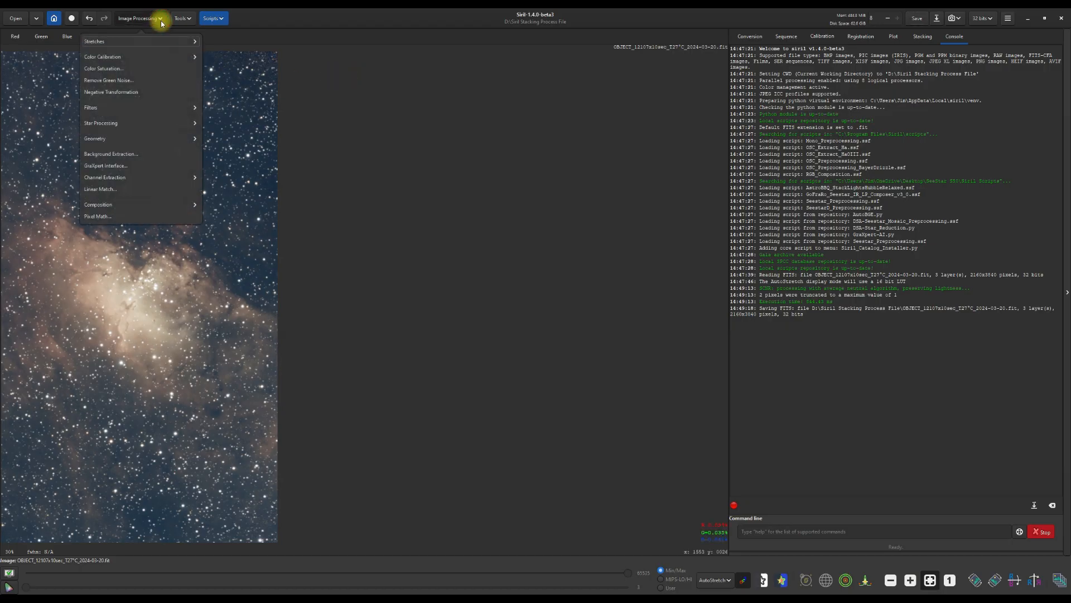
{"action": "left_click", "coordinate": [134, 56]}
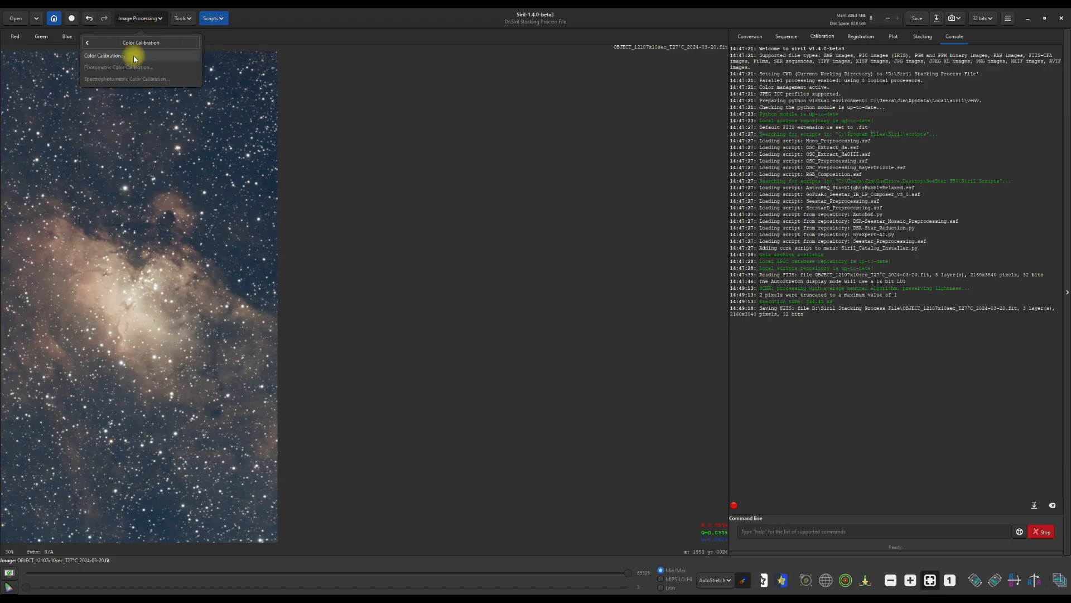
{"action": "left_click", "coordinate": [103, 58]}
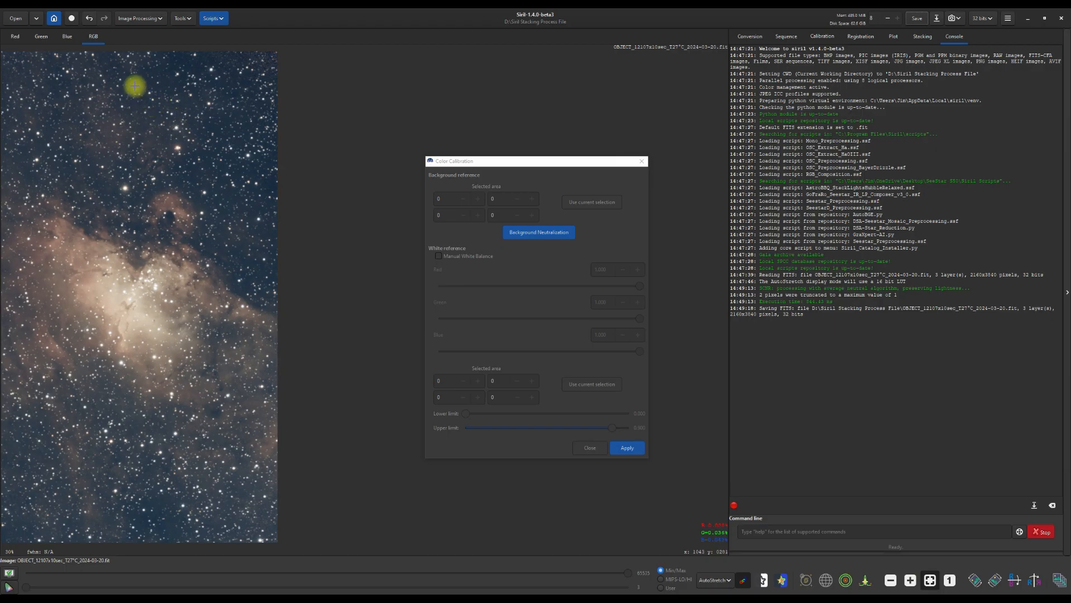
{"action": "left_click_drag", "start_coordinate": [133, 82], "coordinate": [136, 87]}
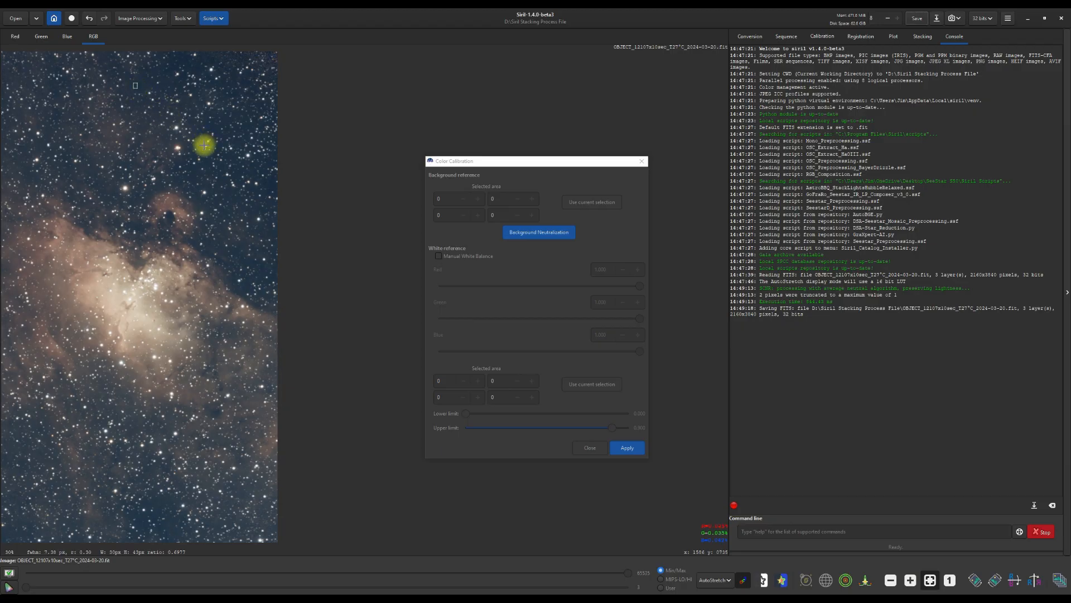
{"action": "left_click", "coordinate": [597, 206]}
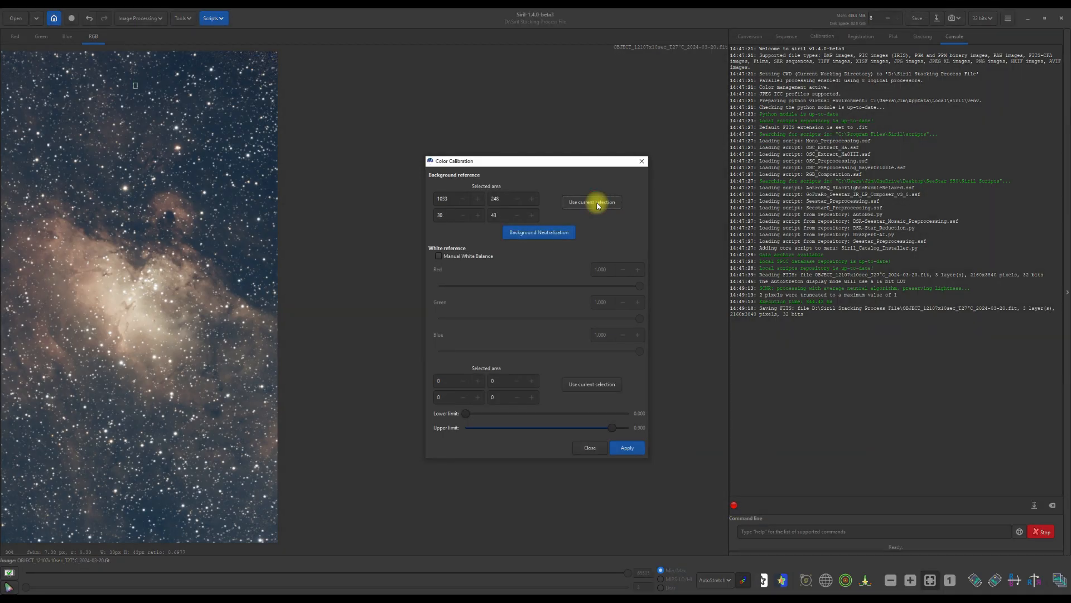
{"action": "left_click", "coordinate": [535, 235]}
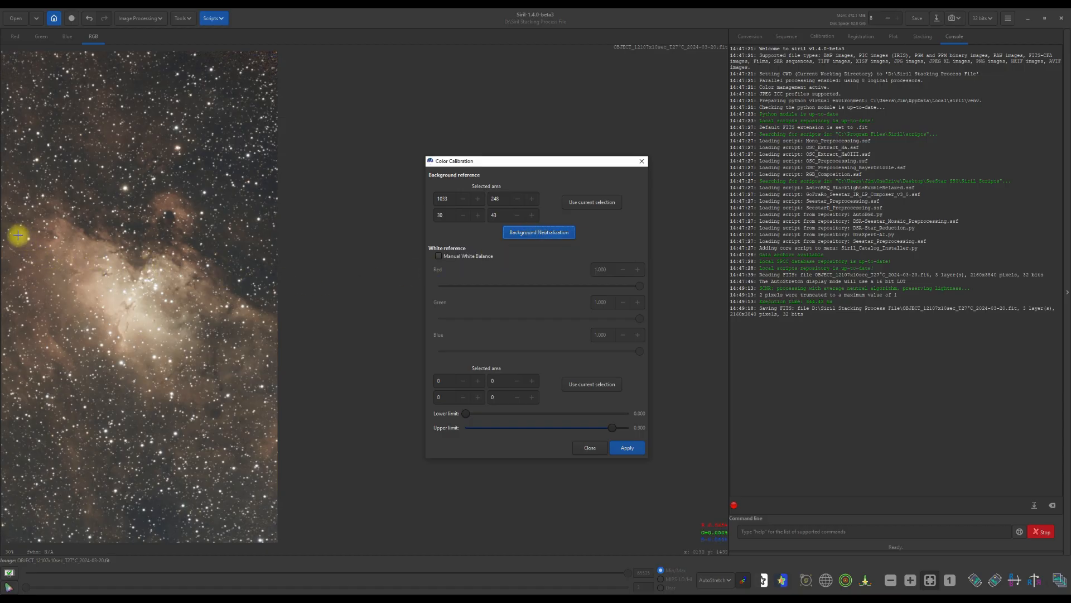
- Set the white reference to a large area over the nebula core, apply the color calibration and save the image
{"action": "left_click_drag", "start_coordinate": [12, 229], "coordinate": [246, 364]}
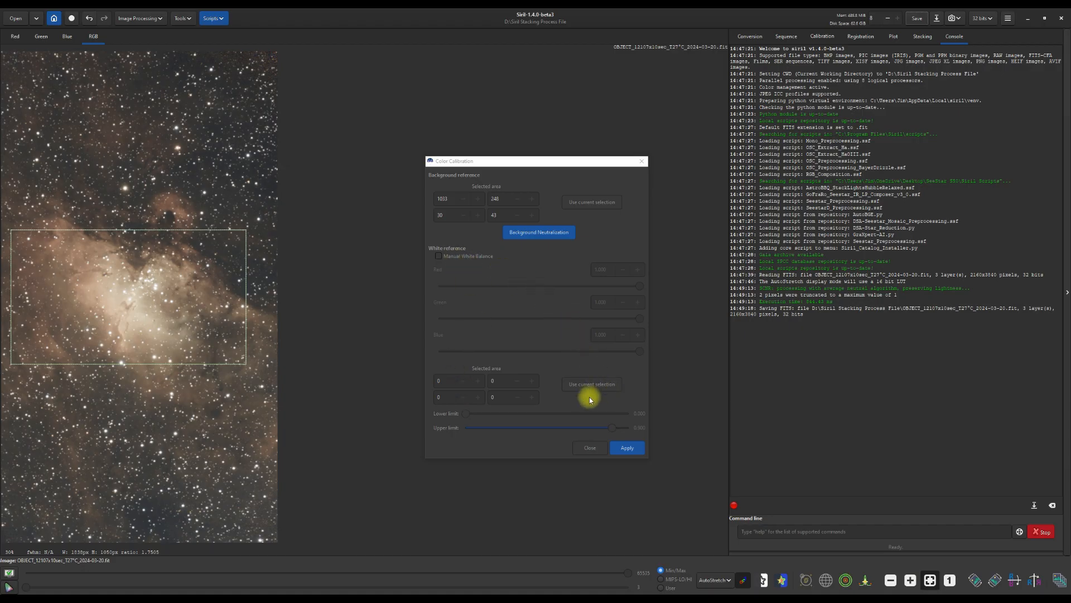
{"action": "left_click", "coordinate": [600, 387]}
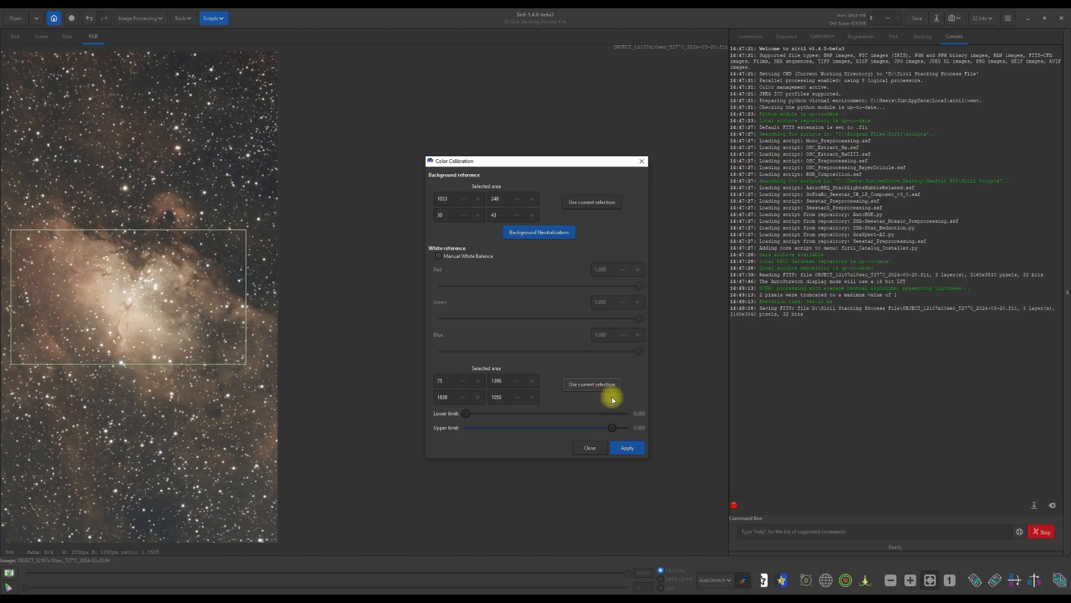
{"action": "left_click", "coordinate": [626, 448]}
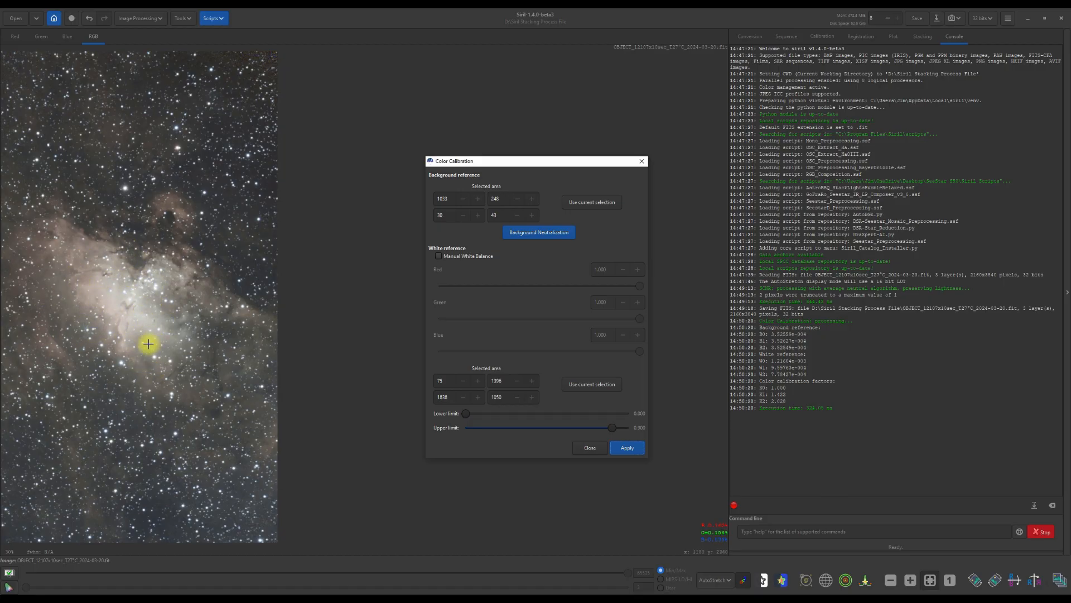
{"action": "left_click", "coordinate": [588, 448]}
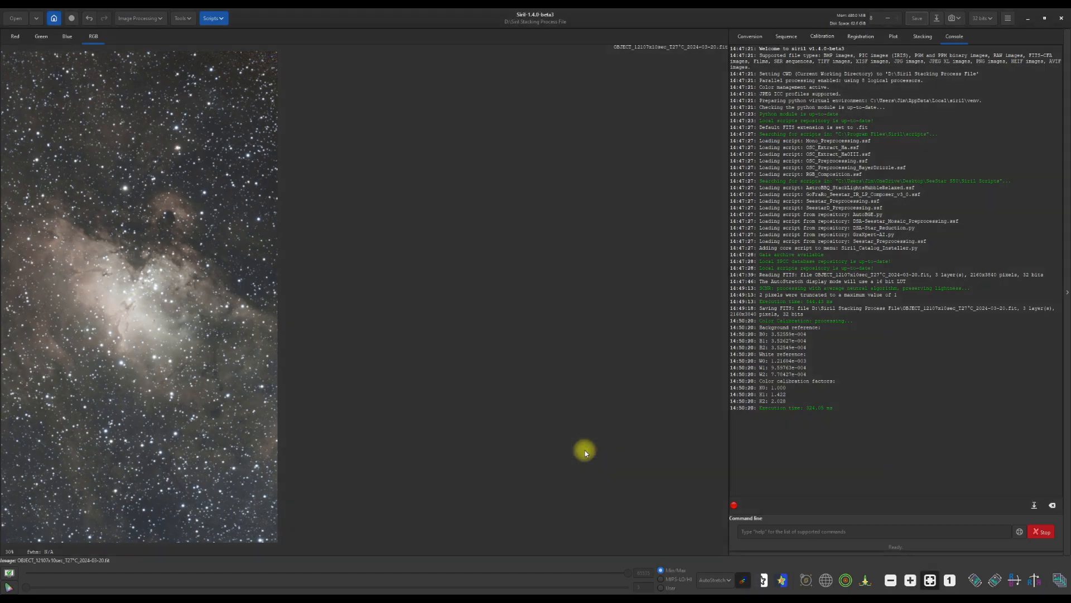
{"action": "left_click", "coordinate": [917, 18]}
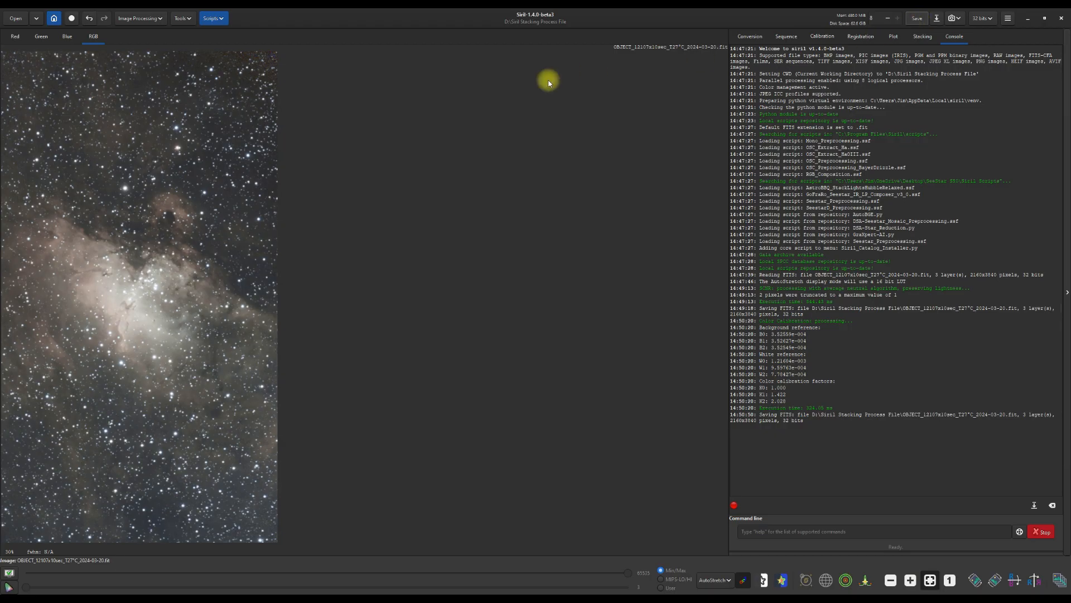
- Run StarNet star removal with pre-stretch and star mask generation enabled, then save the starless image
{"action": "left_click", "coordinate": [160, 20]}
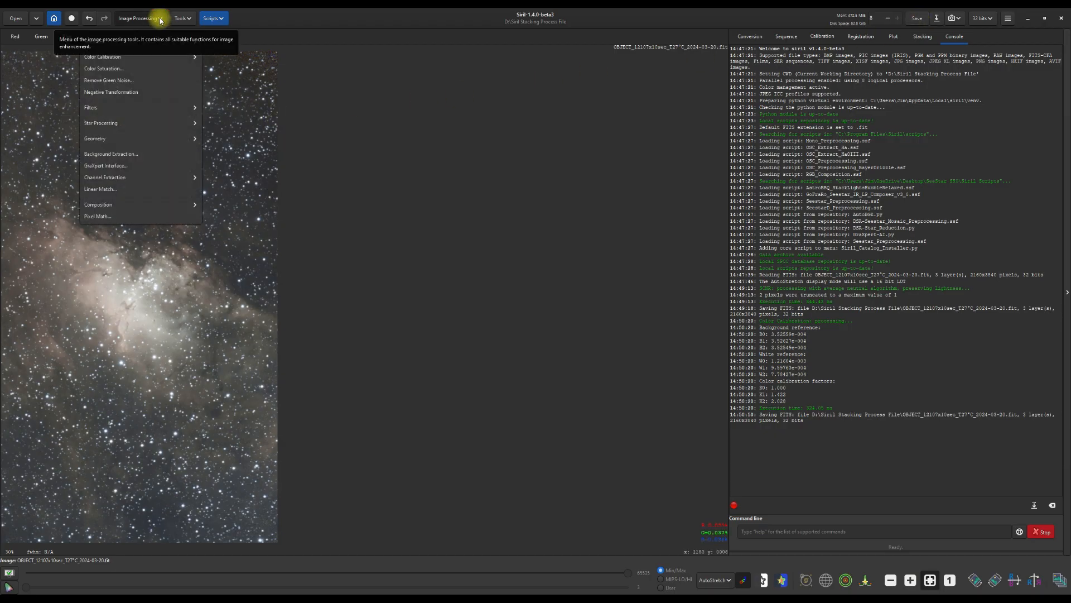
{"action": "left_click", "coordinate": [106, 123]}
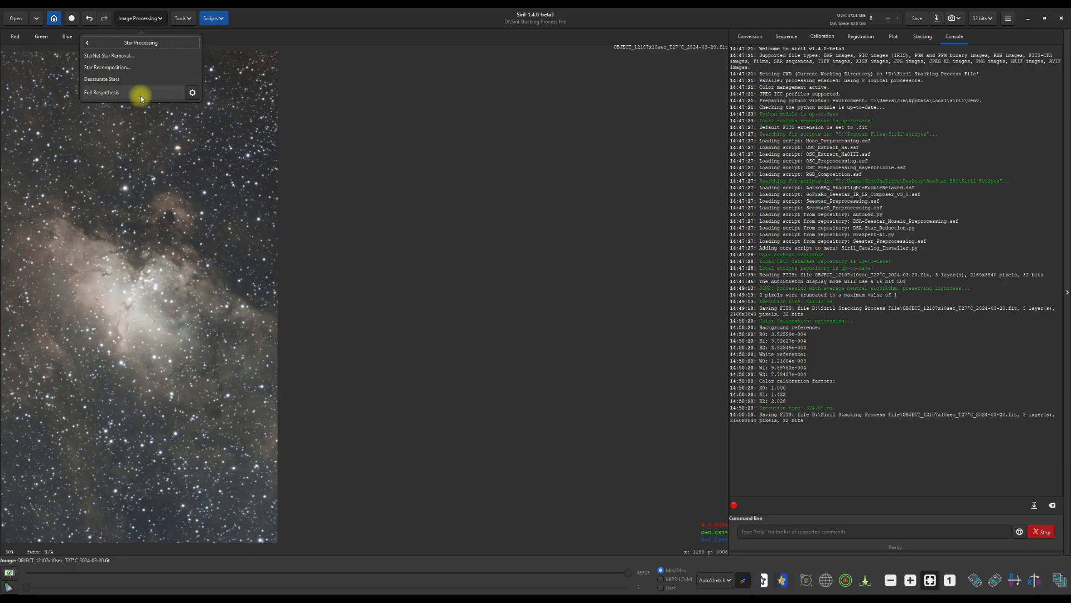
{"action": "left_click", "coordinate": [117, 55]}
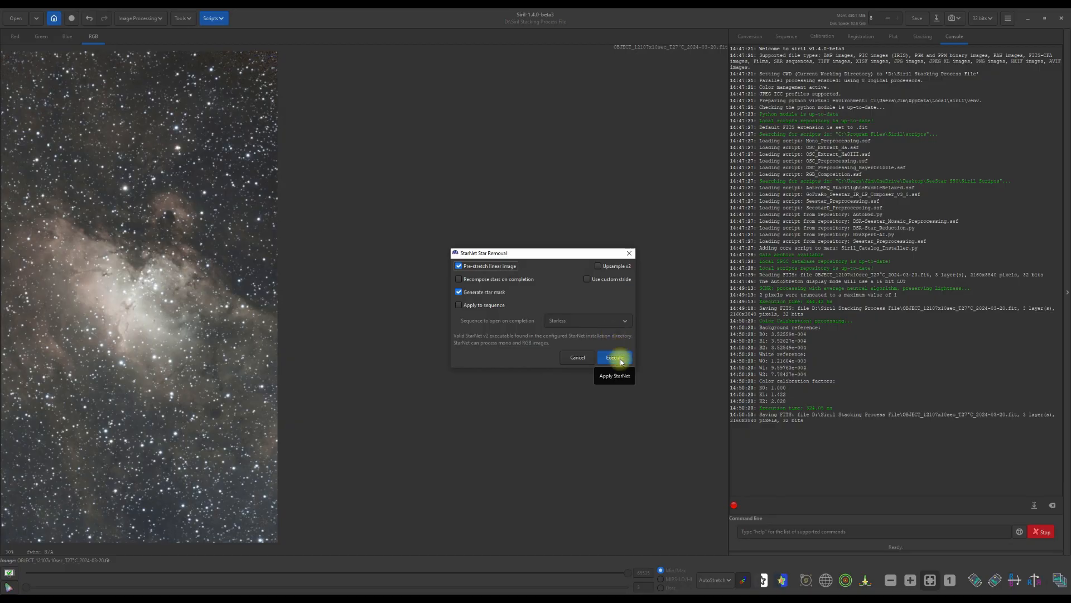
{"action": "left_click", "coordinate": [615, 357]}
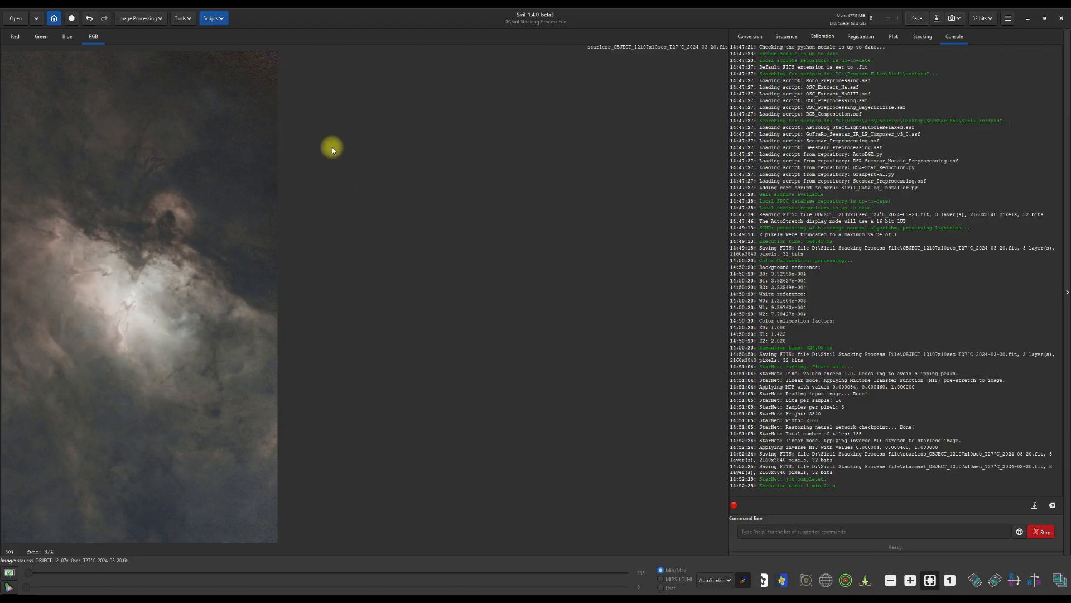
{"action": "left_click", "coordinate": [918, 20]}
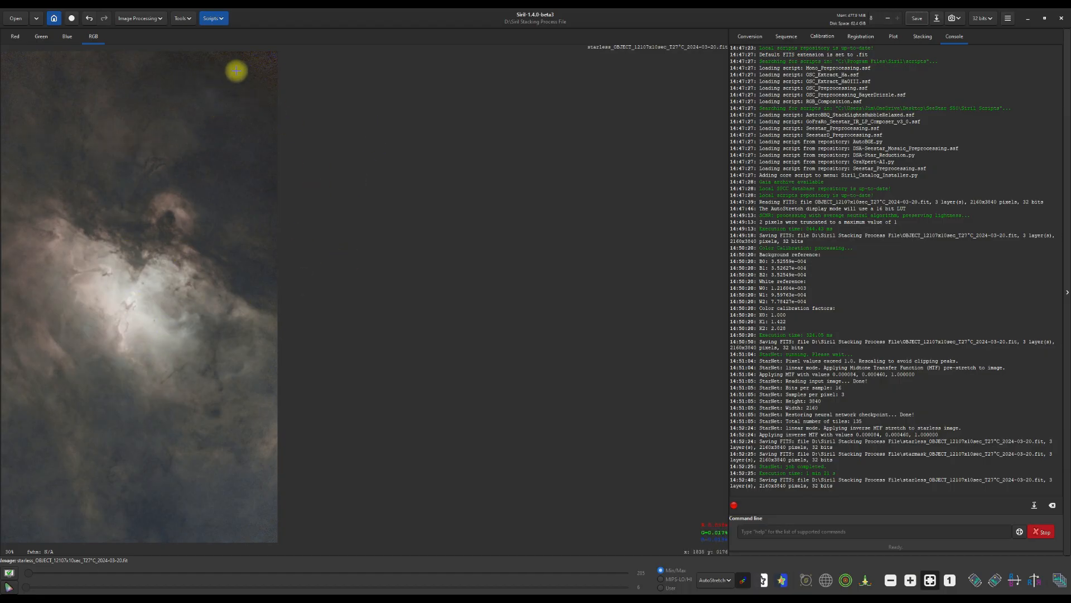
- Run the GraXpert-AI script's background extraction on the starless image with smoothing 0.5 and subtraction correction
{"action": "left_click", "coordinate": [225, 21]}
{"action": "mouse_move", "coordinate": [228, 37]}
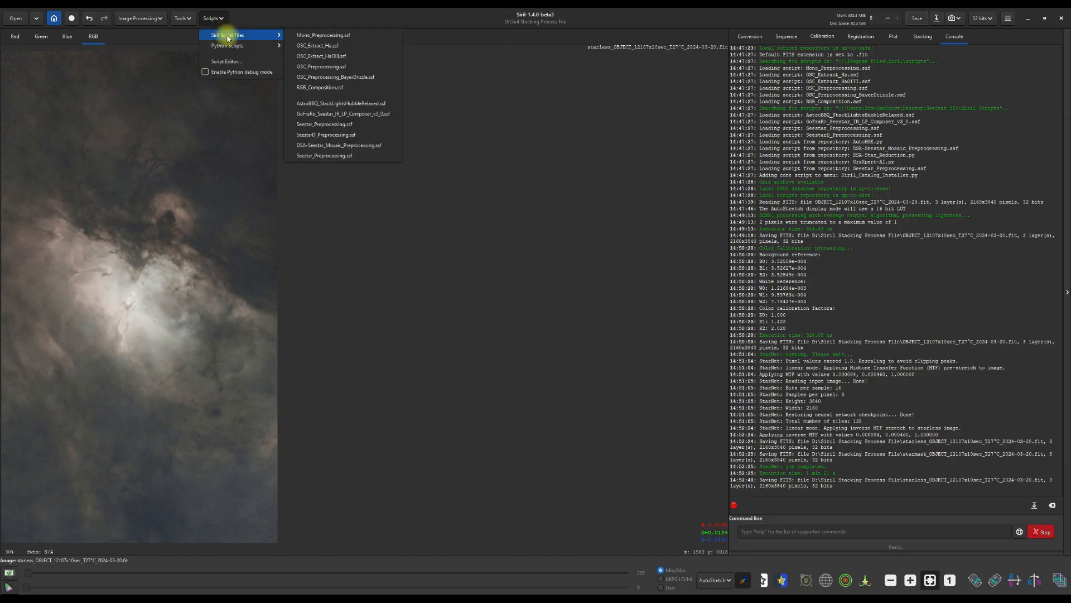
{"action": "mouse_move", "coordinate": [302, 49]}
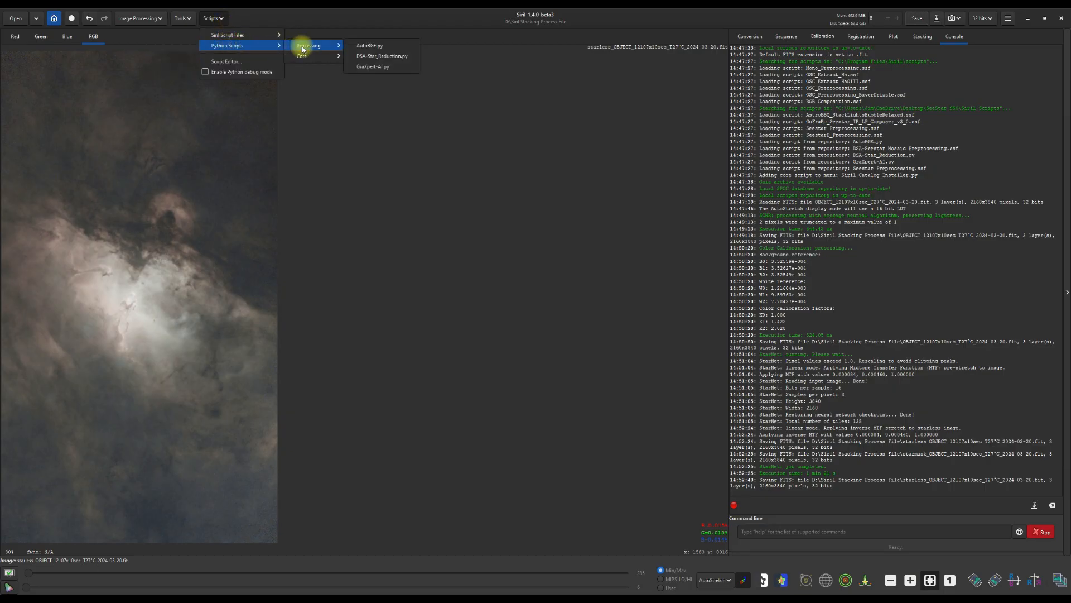
{"action": "left_click", "coordinate": [367, 67]}
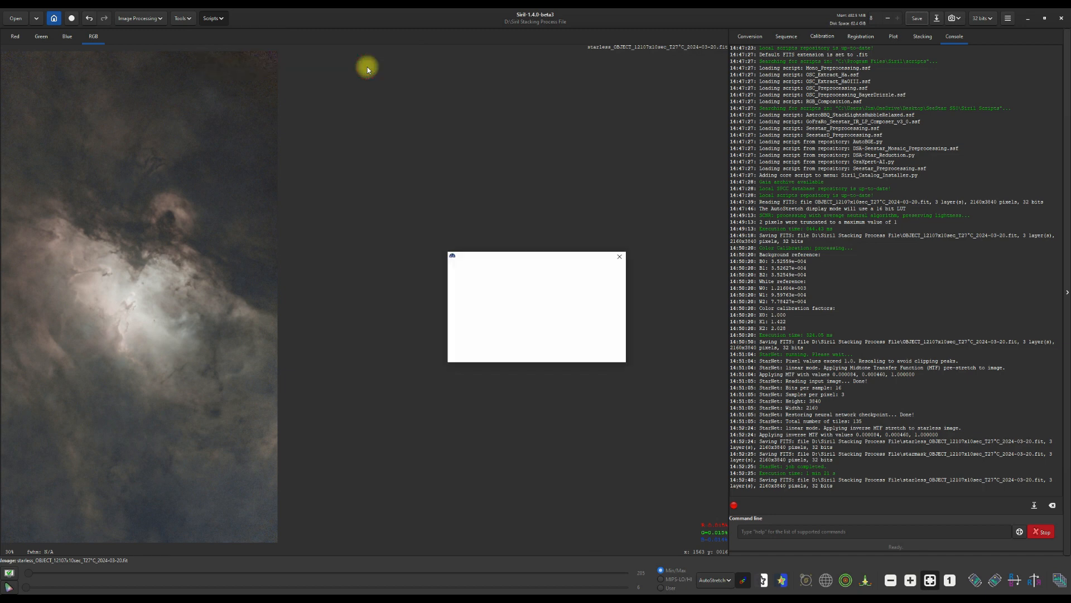
{"action": "left_click", "coordinate": [573, 355]}
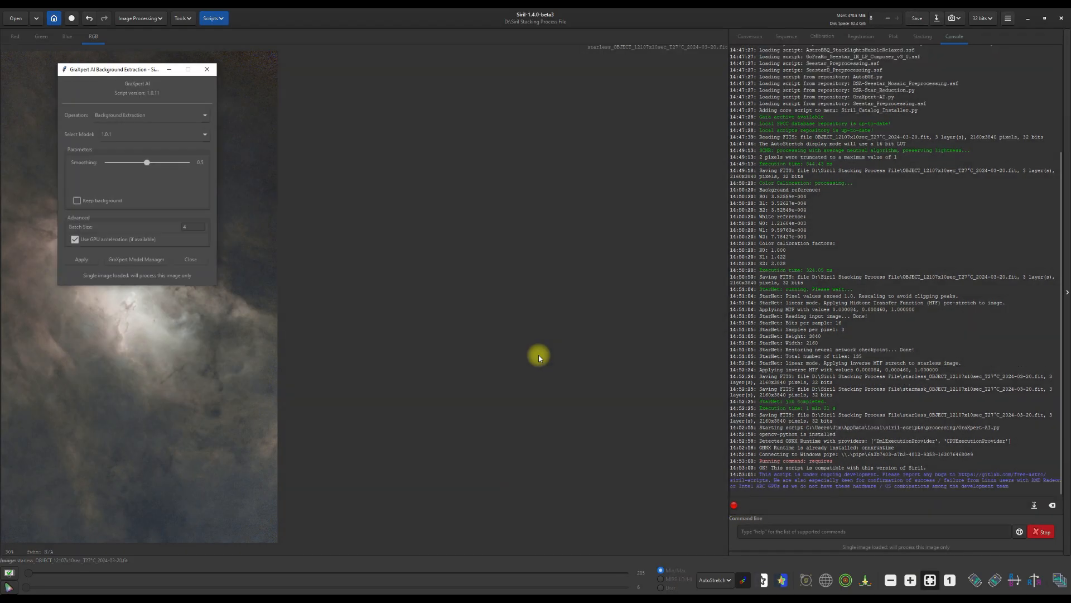
{"action": "left_click_drag", "start_coordinate": [113, 71], "coordinate": [429, 135]}
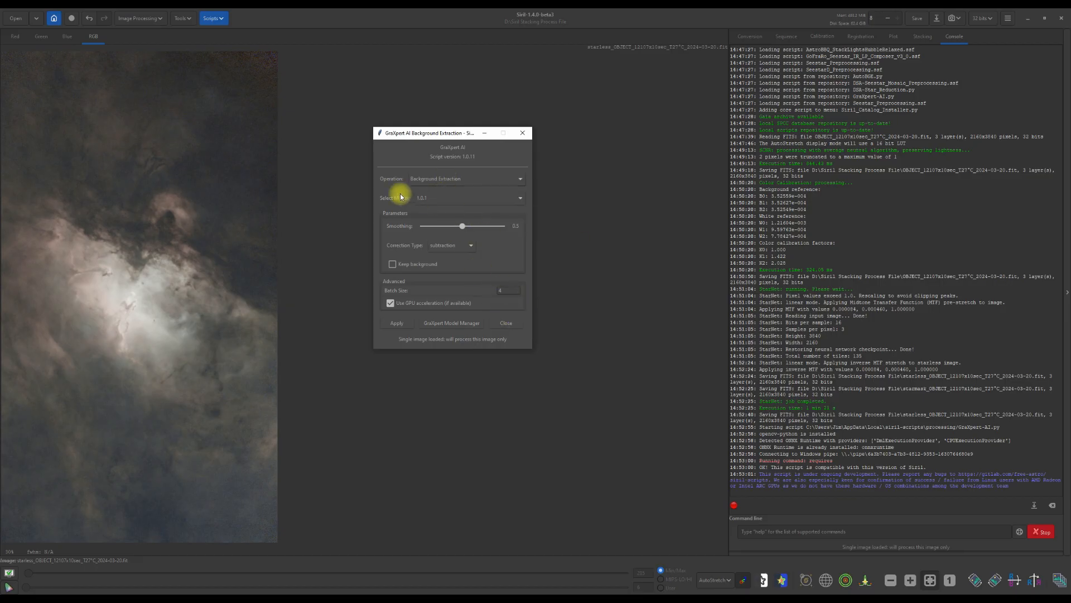
{"action": "left_click", "coordinate": [396, 325]}
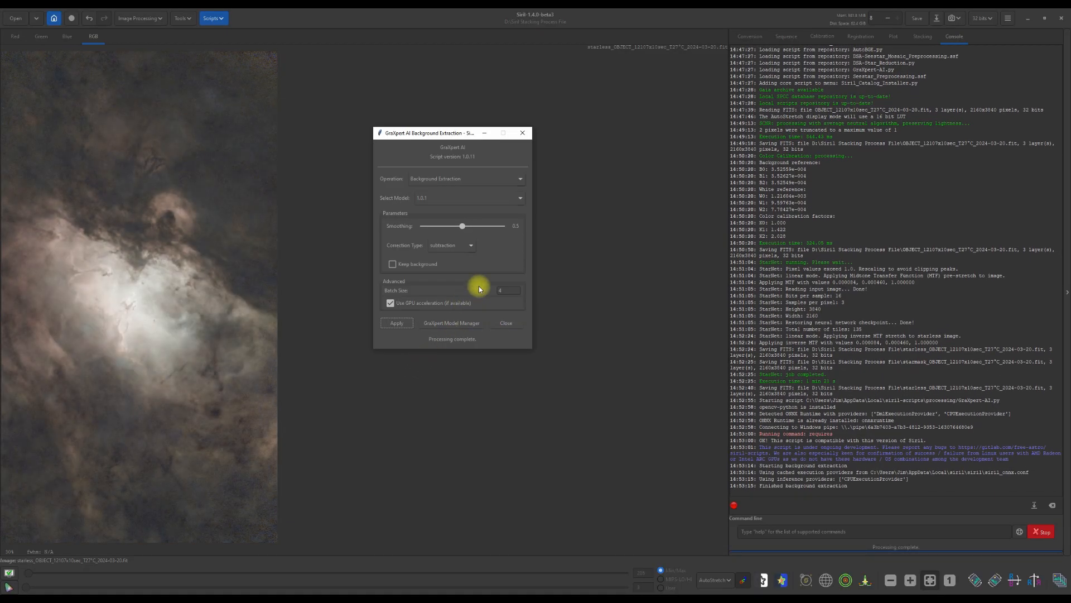
- Switch GraXpert to Denoising at strength 0.5, apply it, close the script and save the image
{"action": "left_click", "coordinate": [520, 180]}
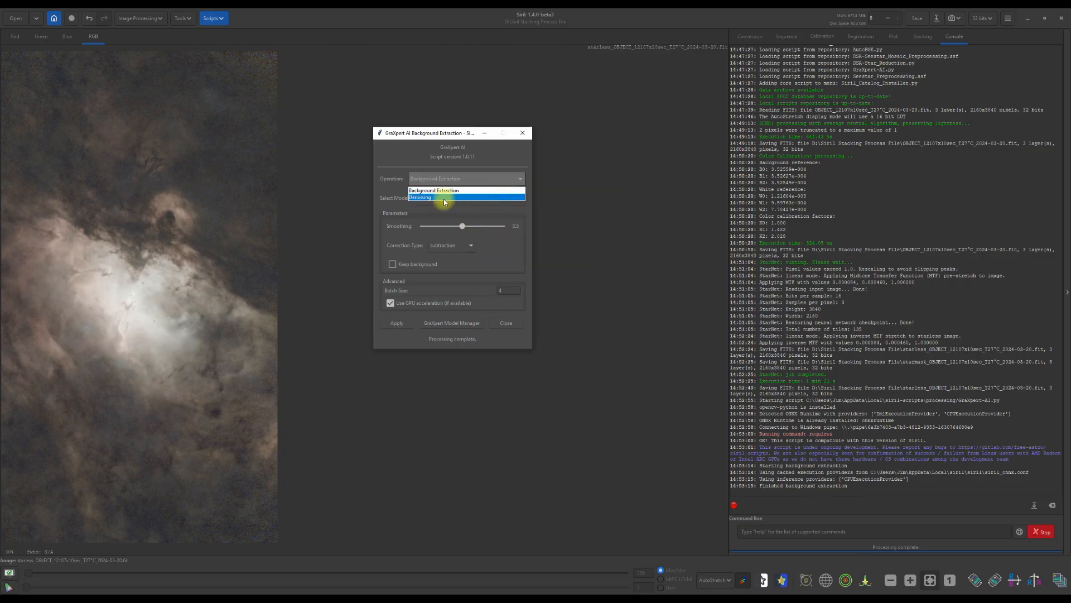
{"action": "left_click", "coordinate": [443, 197]}
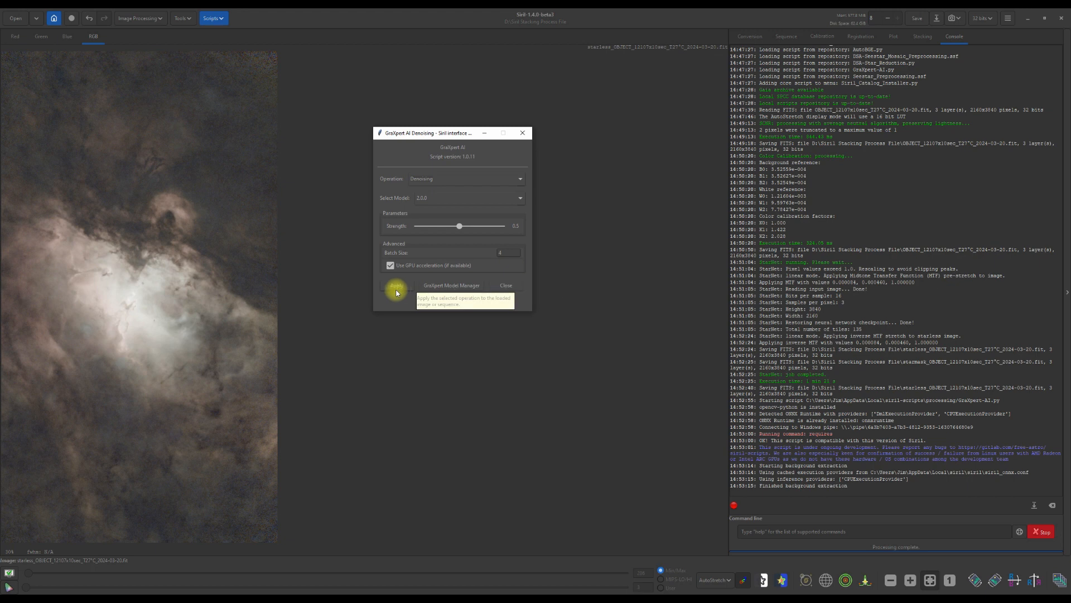
{"action": "left_click", "coordinate": [392, 286]}
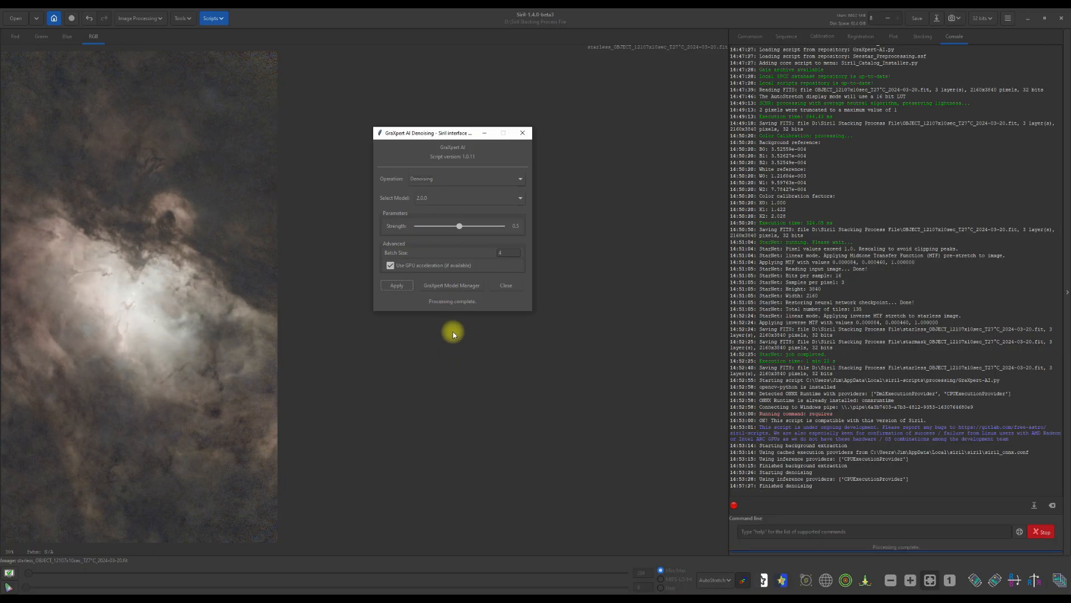
{"action": "left_click", "coordinate": [506, 286]}
{"action": "left_click", "coordinate": [922, 21]}
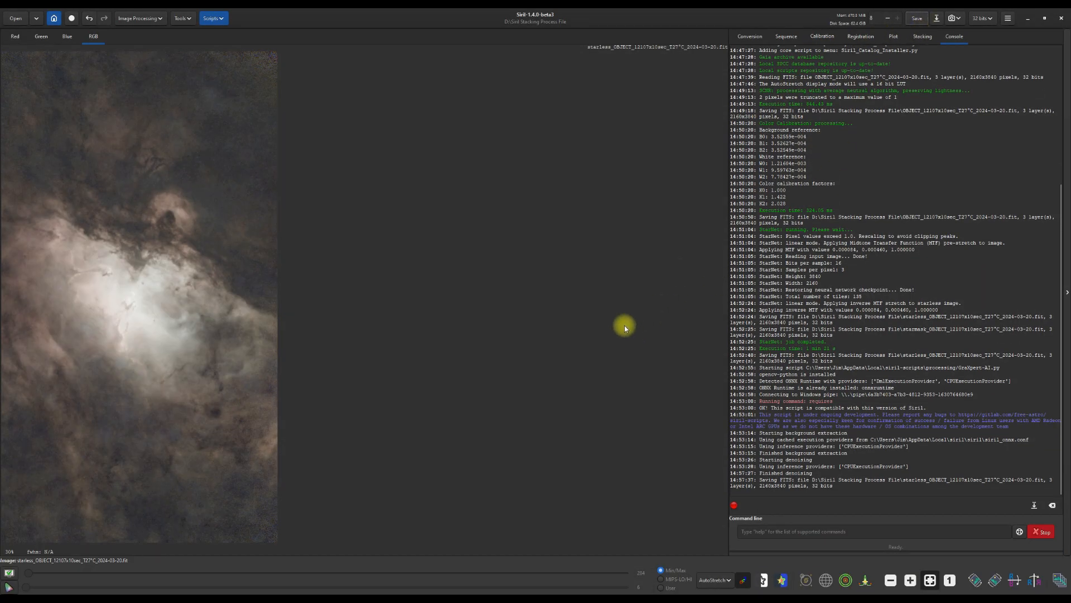
- Switch the preview display to linear and open the Generalised Hyperbolic Stretch Transformations tool
{"action": "left_click", "coordinate": [725, 580]}
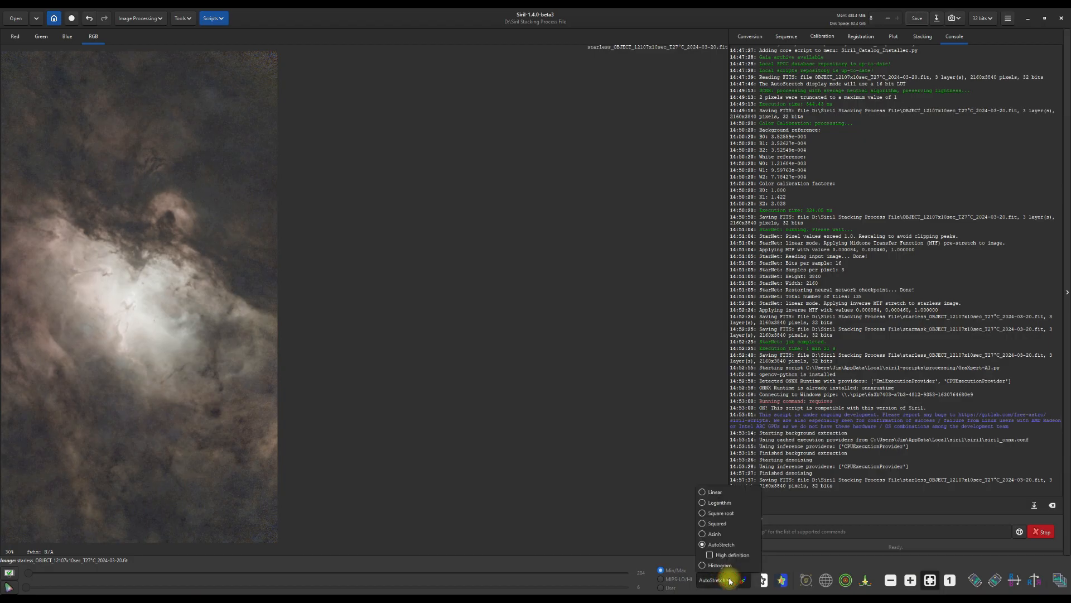
{"action": "left_click", "coordinate": [704, 492]}
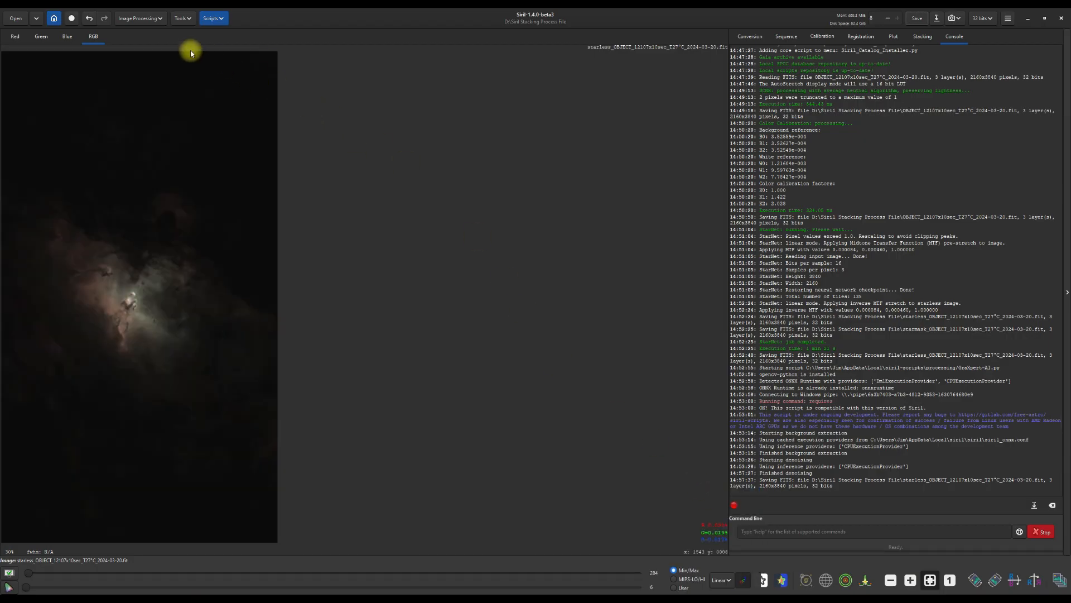
{"action": "left_click", "coordinate": [163, 19]}
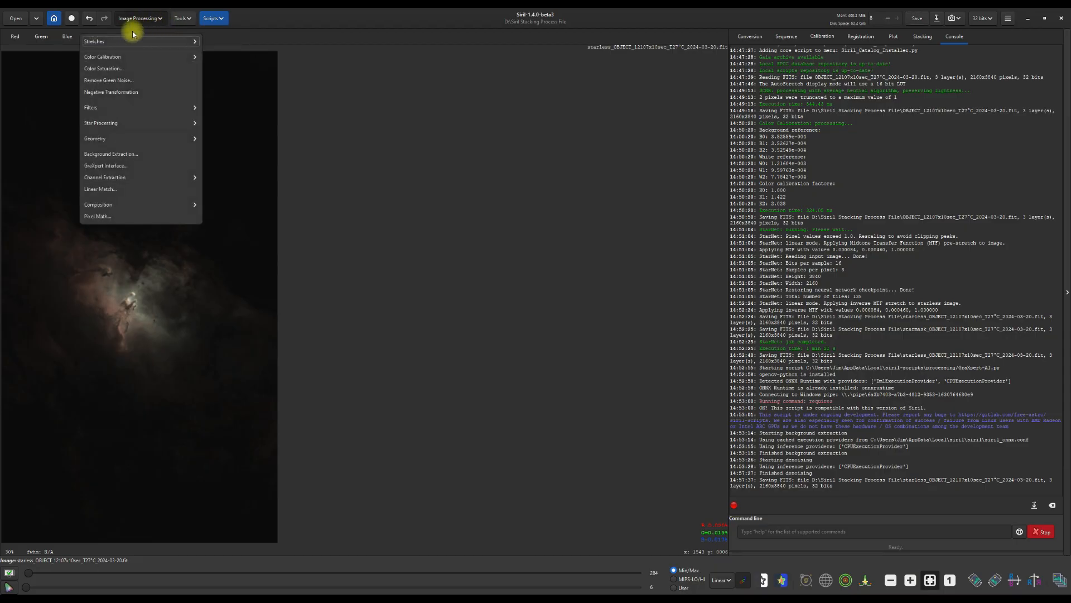
{"action": "left_click", "coordinate": [117, 40]}
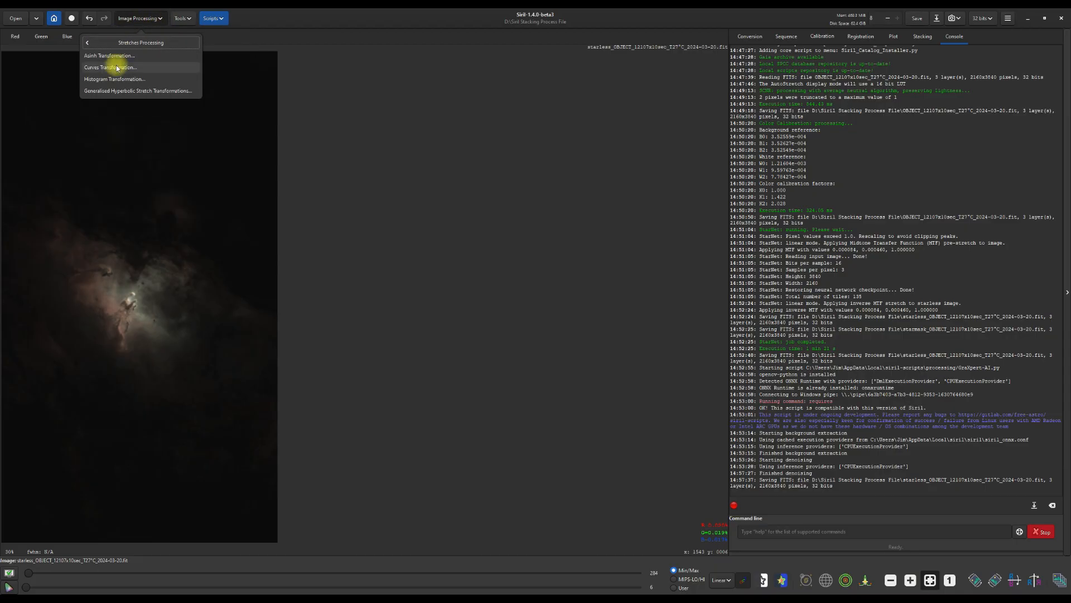
{"action": "left_click", "coordinate": [112, 91]}
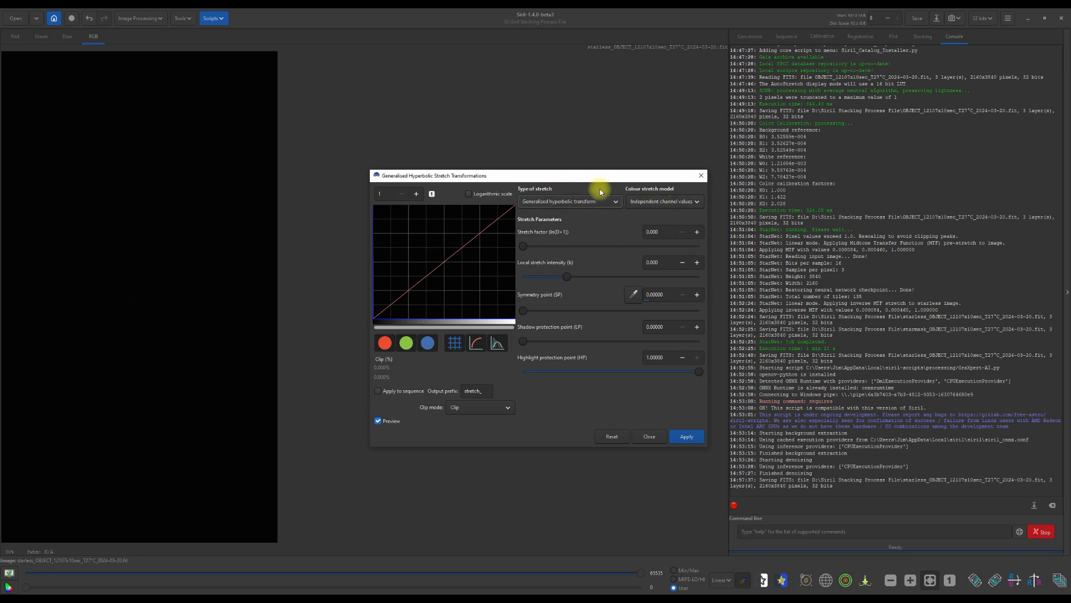
- Set the colour stretch model to Human weighted luminance and apply a hyperbolic stretch with stretch factor about 1.96
{"action": "left_click", "coordinate": [698, 203]}
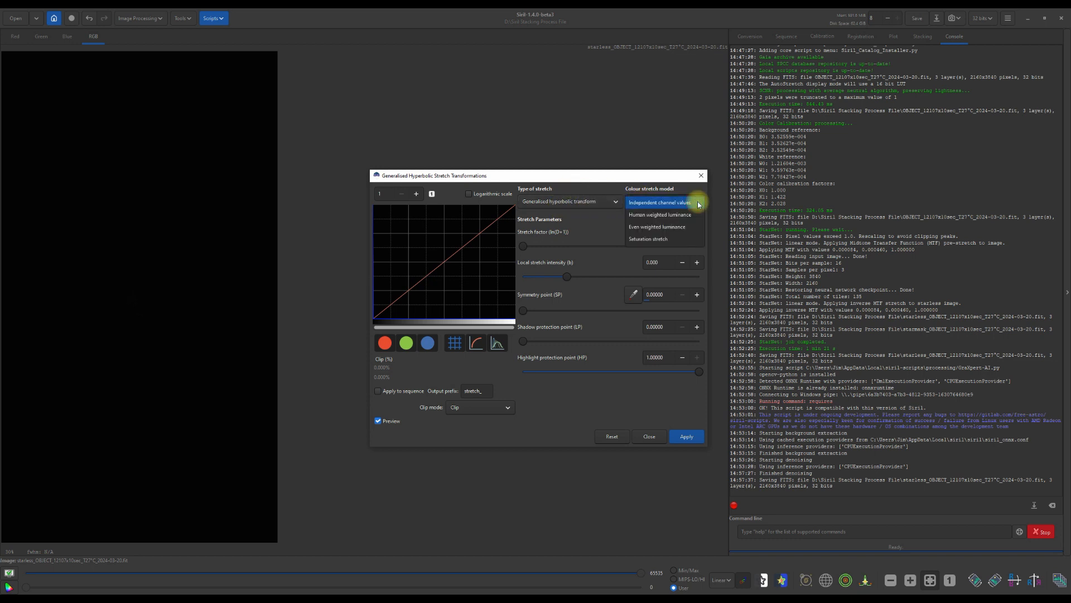
{"action": "left_click", "coordinate": [676, 215]}
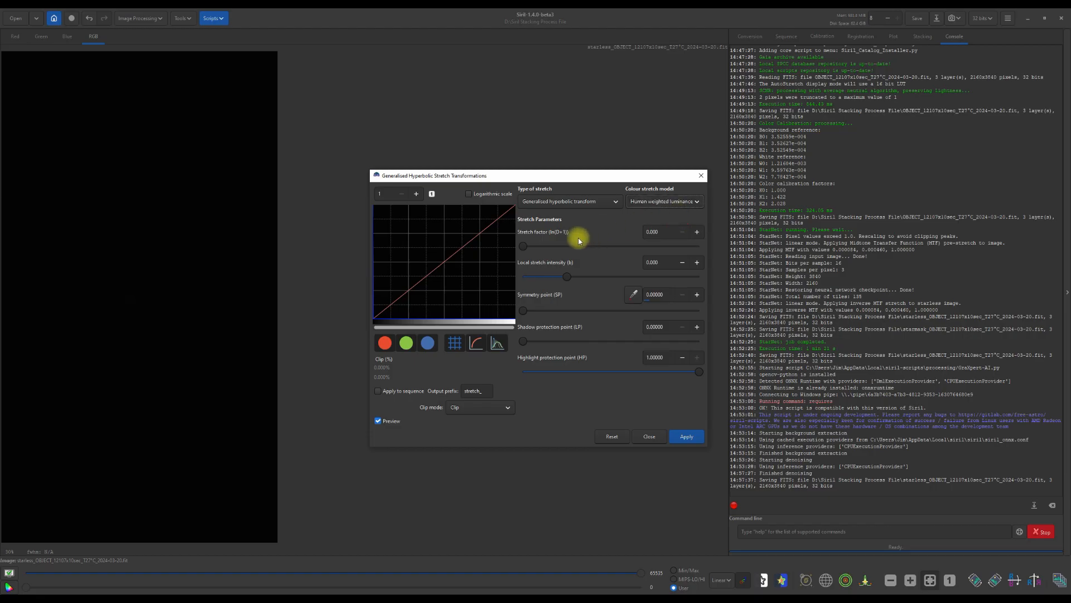
{"action": "left_click_drag", "start_coordinate": [523, 246], "coordinate": [560, 249]}
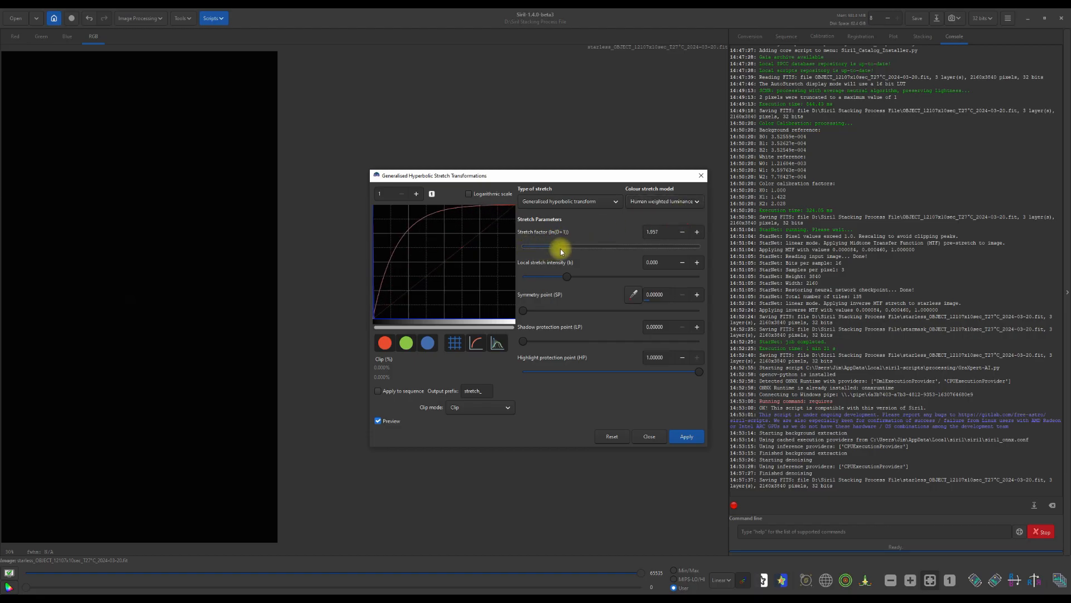
{"action": "left_click", "coordinate": [678, 435]}
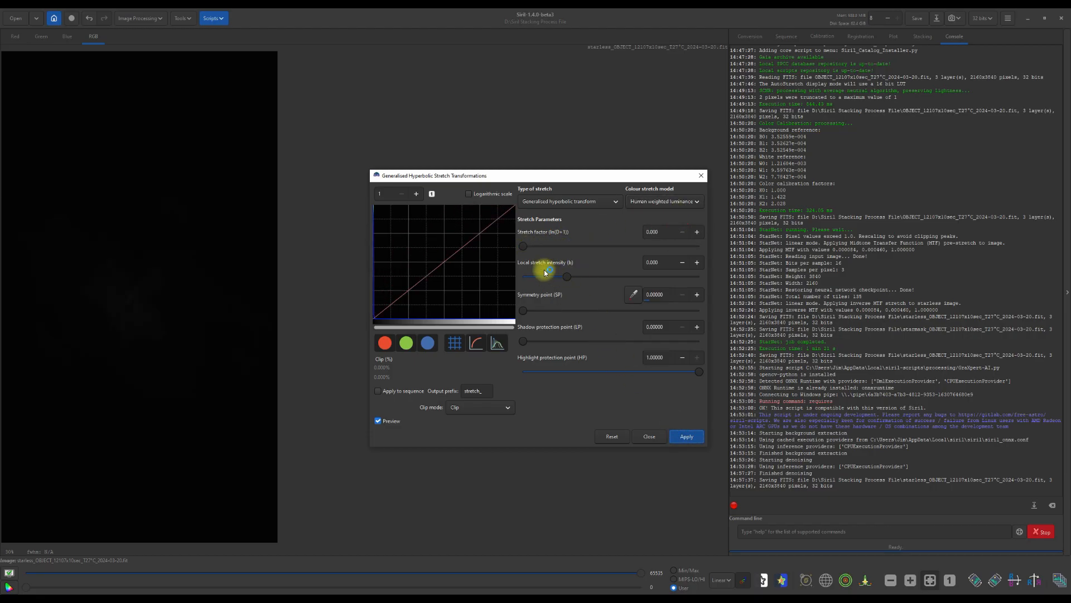
- Apply three more successive hyperbolic stretches, the first with stretch factor about 1.88 and the last about 0.81
{"action": "left_click_drag", "start_coordinate": [520, 246], "coordinate": [558, 248]}
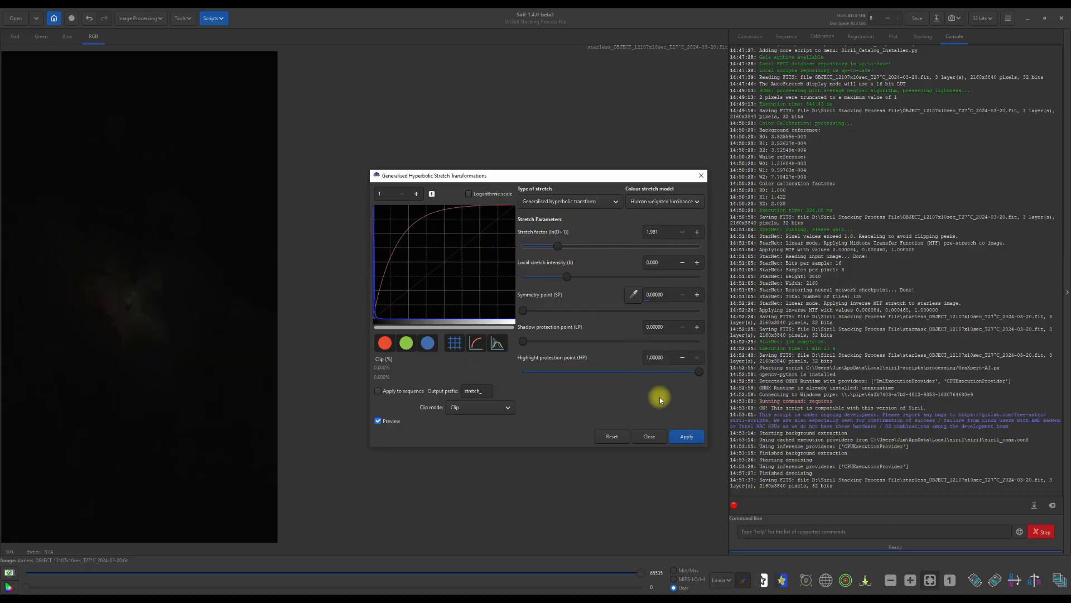
{"action": "left_click", "coordinate": [679, 435]}
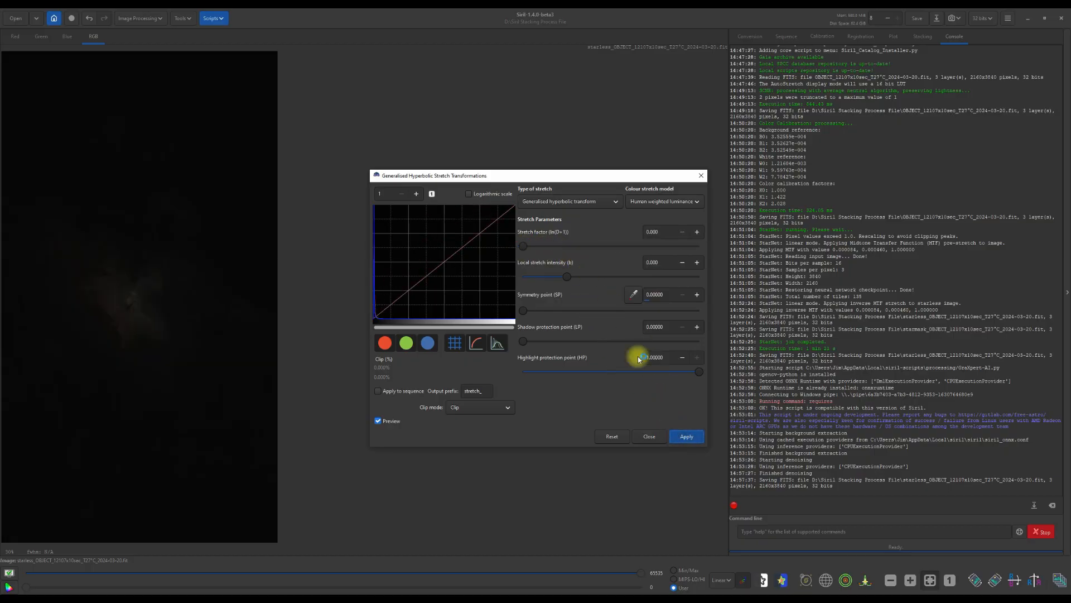
{"action": "left_click_drag", "start_coordinate": [516, 246], "coordinate": [560, 249]}
{"action": "left_click", "coordinate": [681, 434]}
{"action": "left_click_drag", "start_coordinate": [519, 246], "coordinate": [544, 249]}
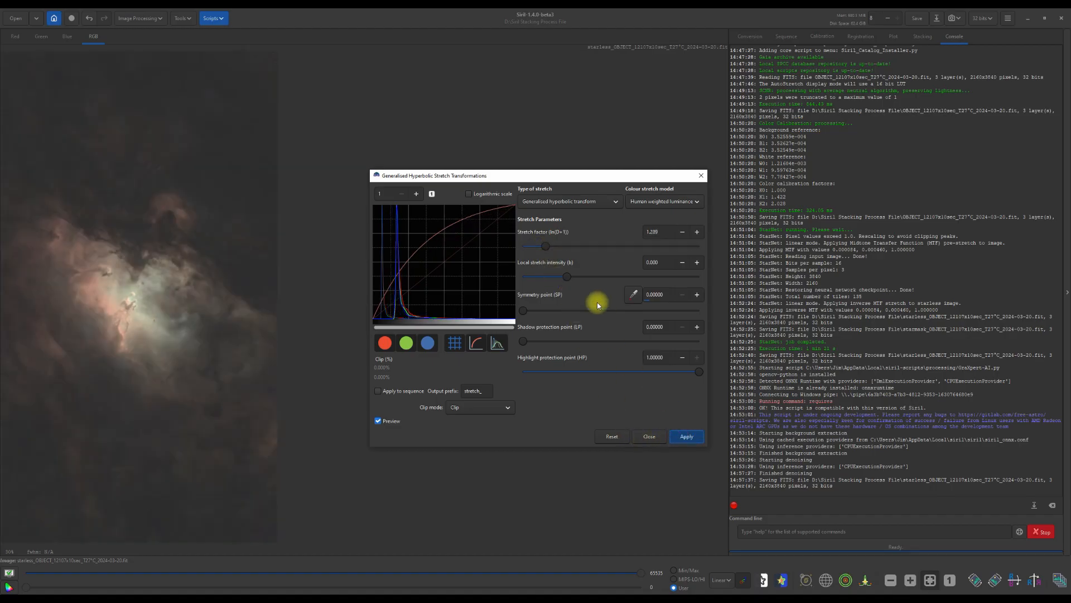
{"action": "left_click_drag", "start_coordinate": [525, 248], "coordinate": [541, 250]}
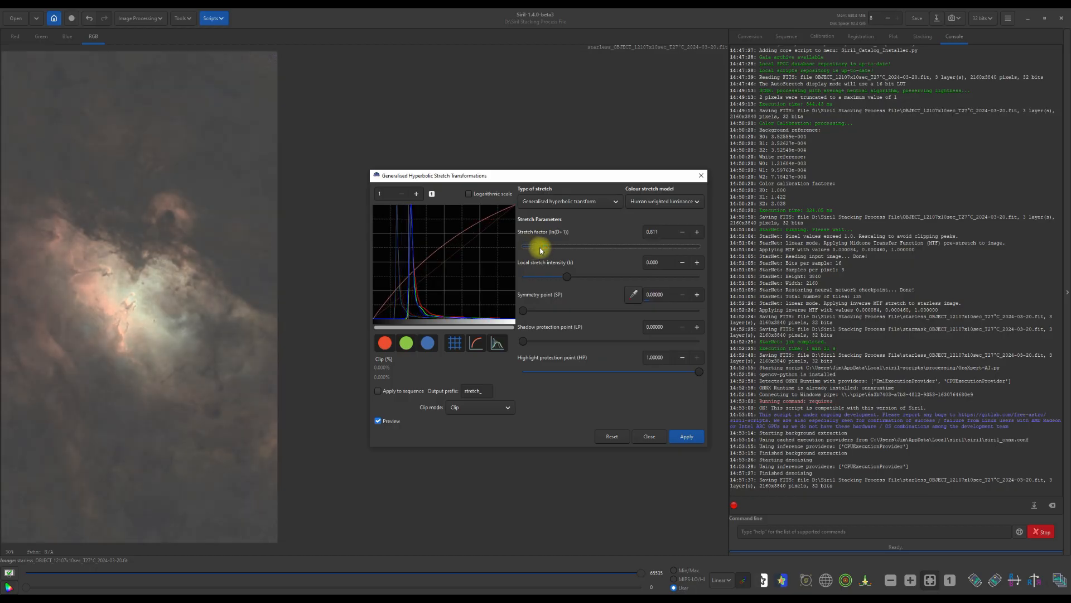
{"action": "left_click", "coordinate": [687, 437]}
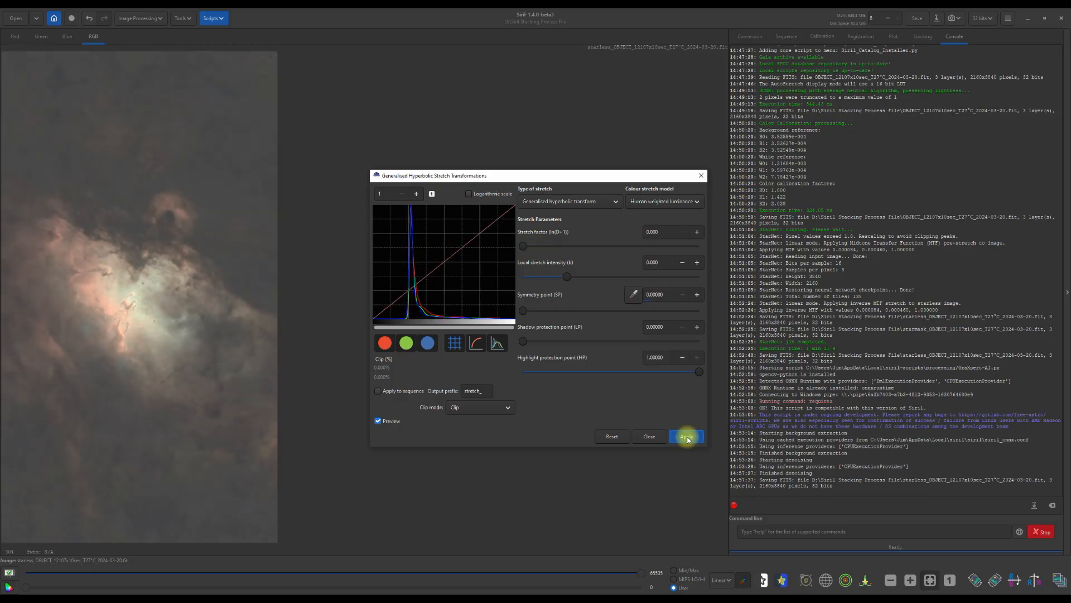
- Switch to a Linear stretch (BP shift), set the black point to about 0.1784, apply it and close the dialog
{"action": "left_click", "coordinate": [617, 203]}
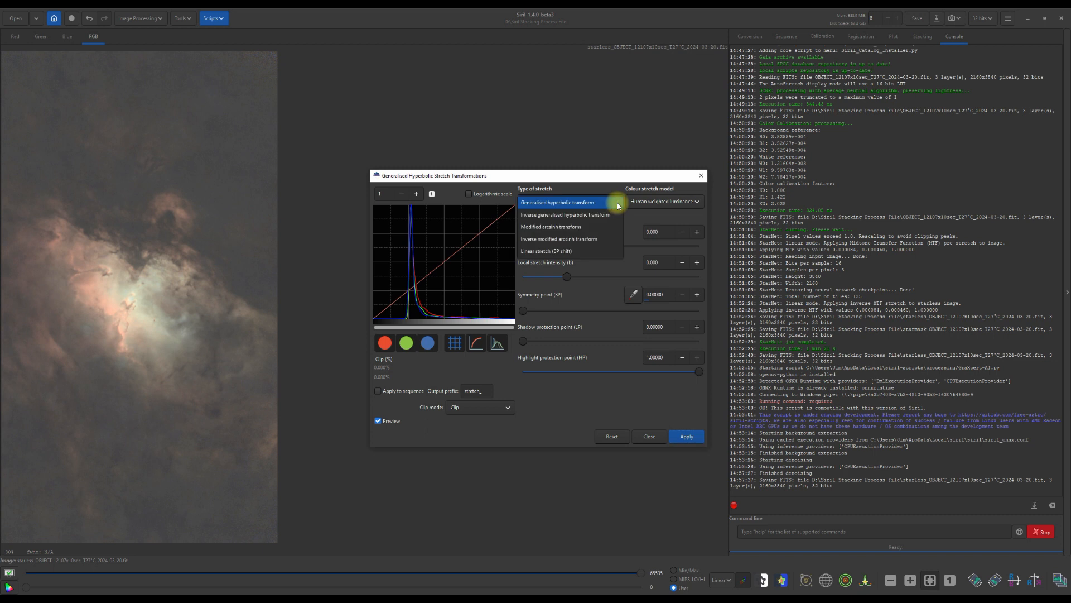
{"action": "left_click", "coordinate": [564, 252]}
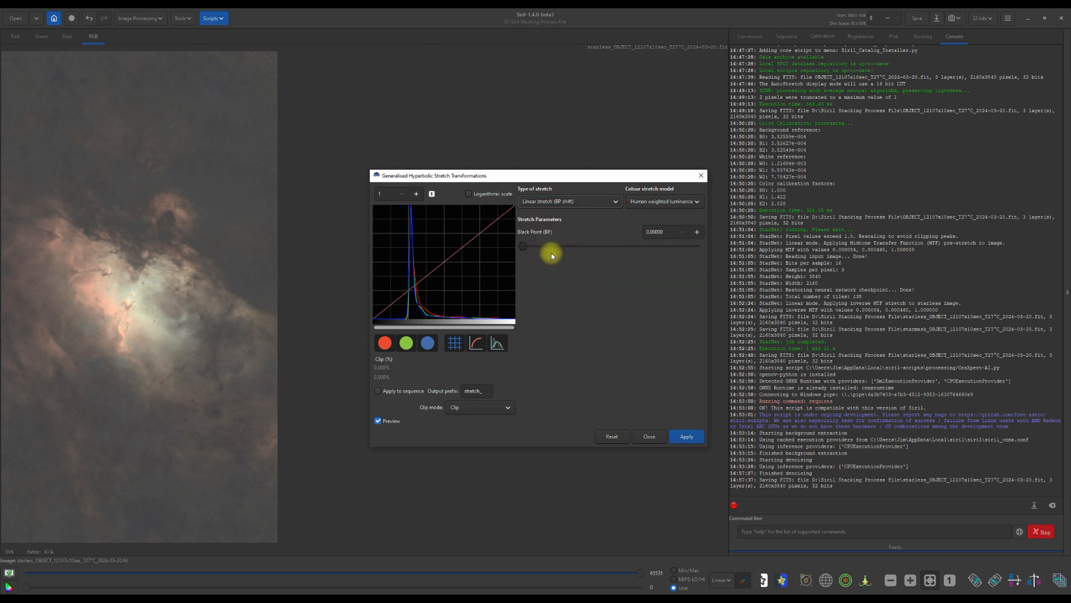
{"action": "left_click_drag", "start_coordinate": [527, 249], "coordinate": [557, 249]}
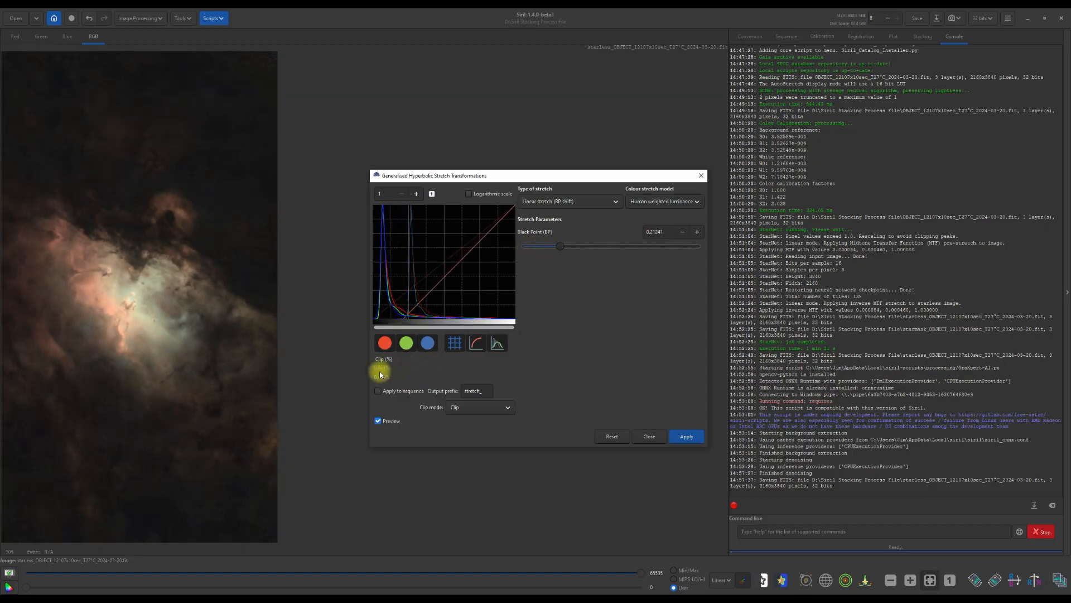
{"action": "left_click", "coordinate": [682, 232]}
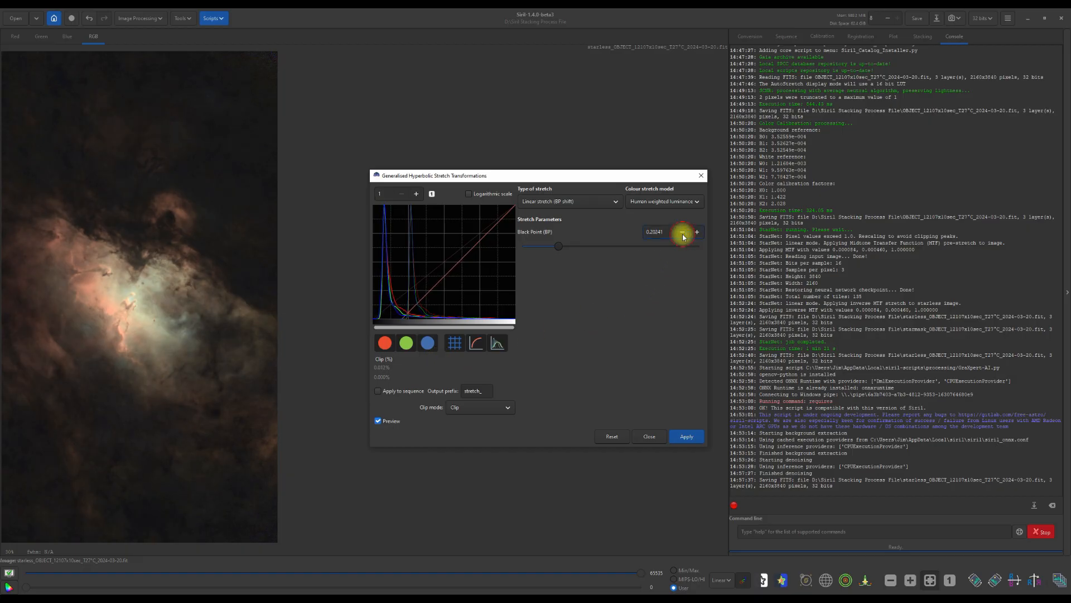
{"action": "left_click", "coordinate": [682, 232]}
{"action": "left_click", "coordinate": [682, 232]}
{"action": "left_click", "coordinate": [681, 232]}
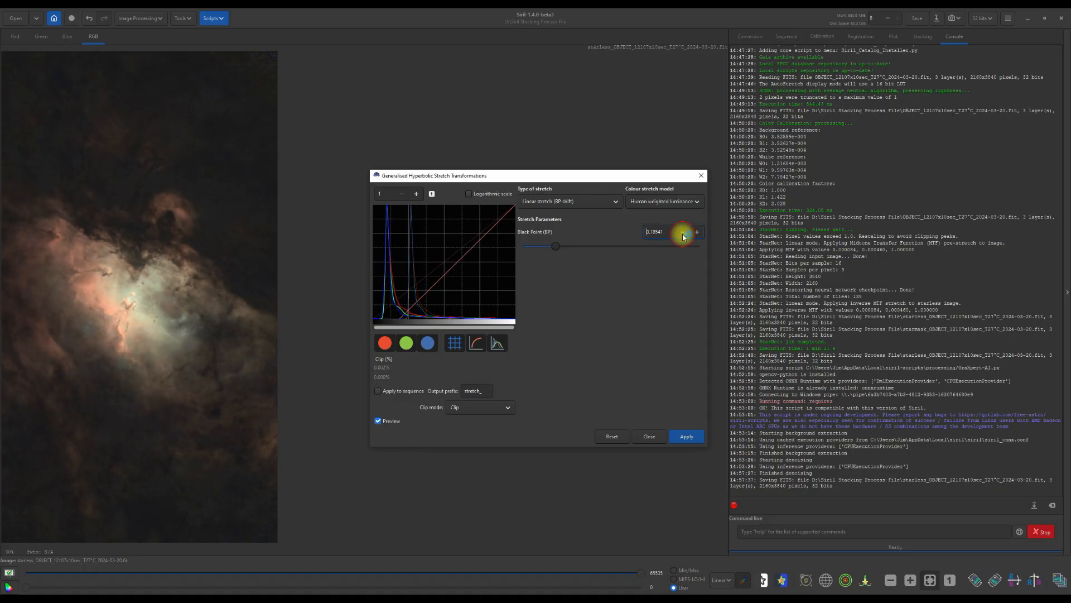
{"action": "left_click", "coordinate": [681, 232]}
{"action": "left_click", "coordinate": [682, 232]}
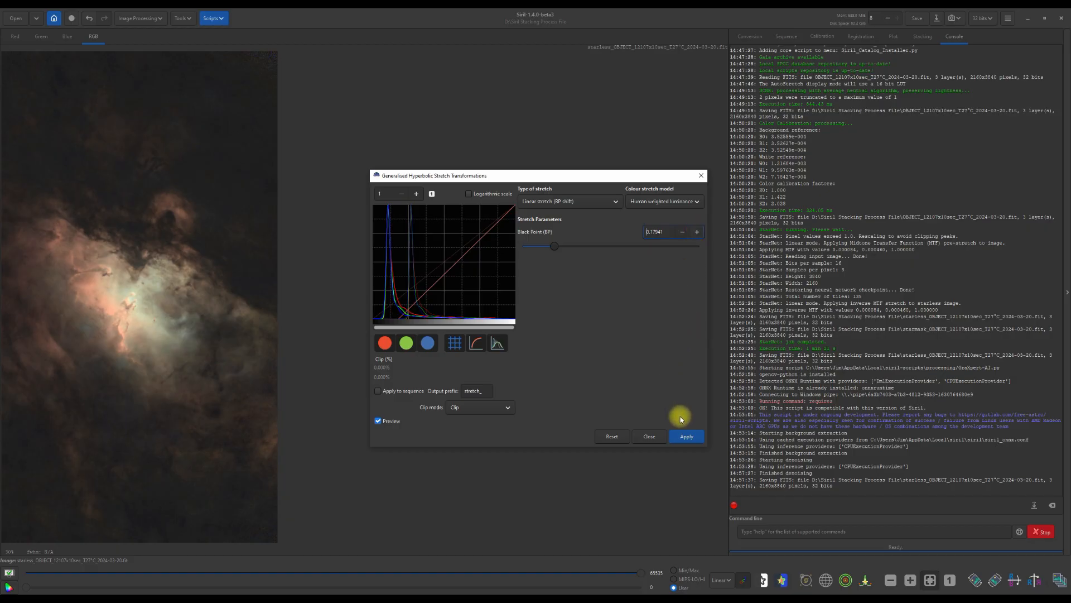
{"action": "left_click", "coordinate": [678, 436]}
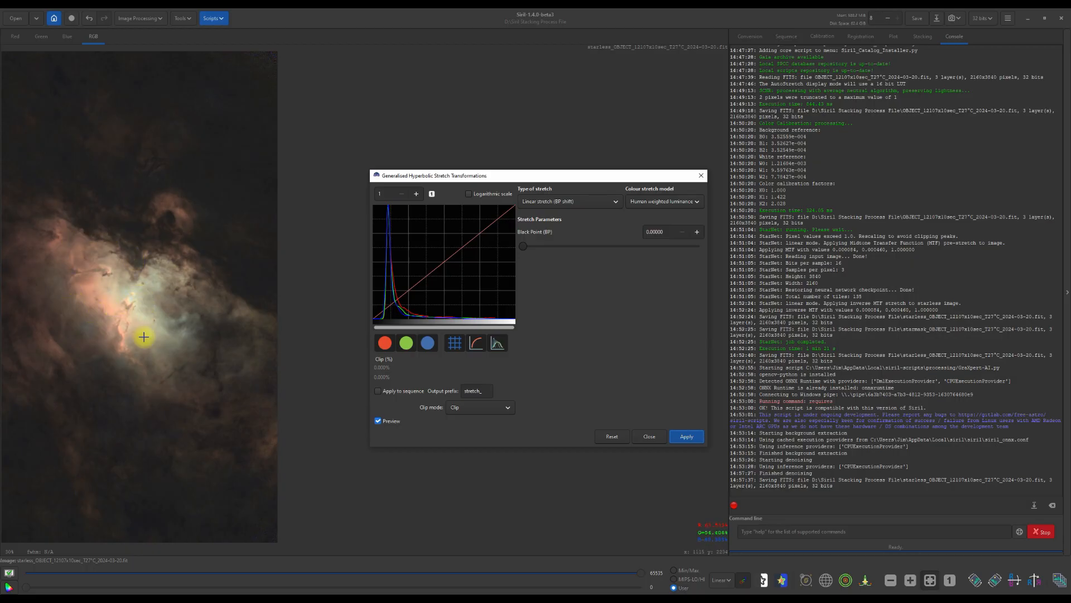
{"action": "left_click", "coordinate": [688, 439]}
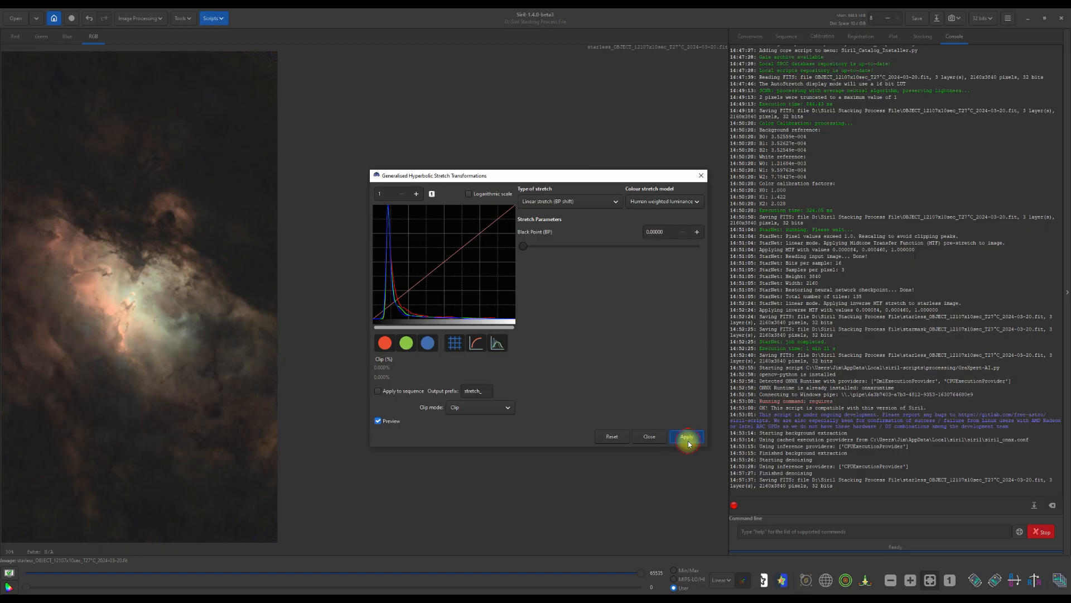
{"action": "left_click", "coordinate": [652, 439]}
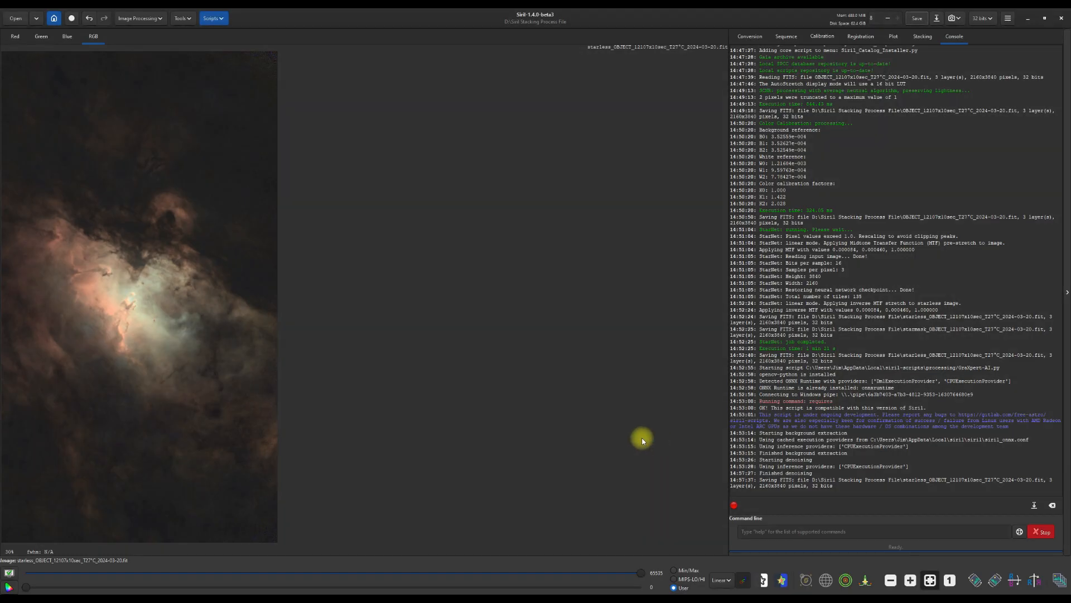